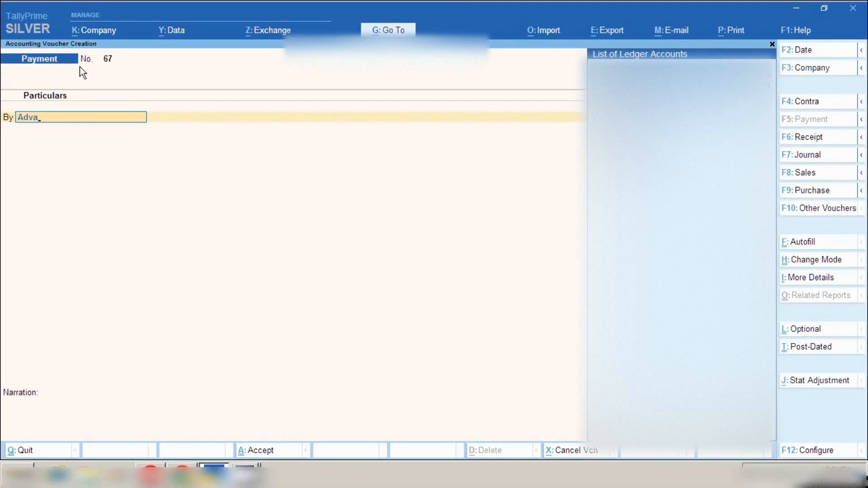
Select the employee's salary advance ledger as the payment voucher's debit account and check its parent group in the ledger master
key(Return)
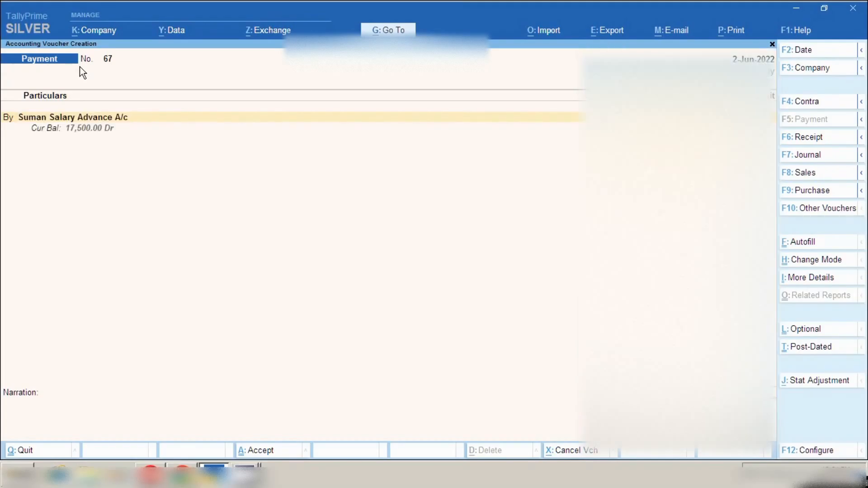
key(BackSpace)
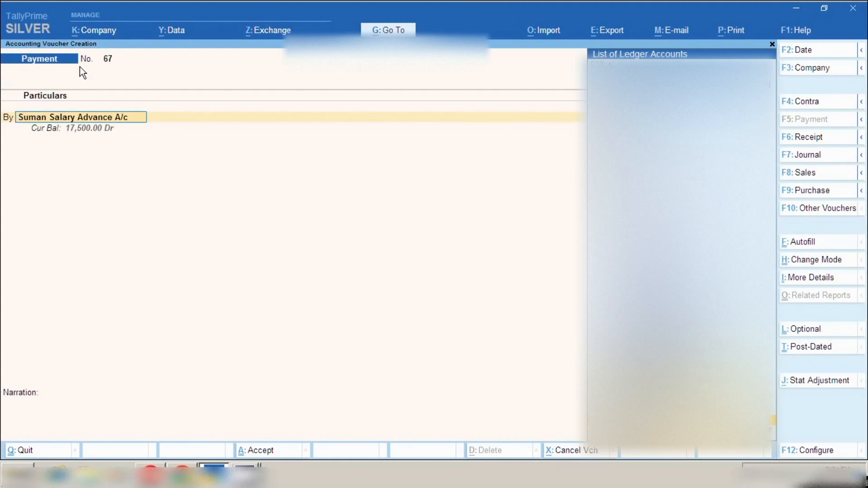
key(ctrl)
key(ctrl+Return)
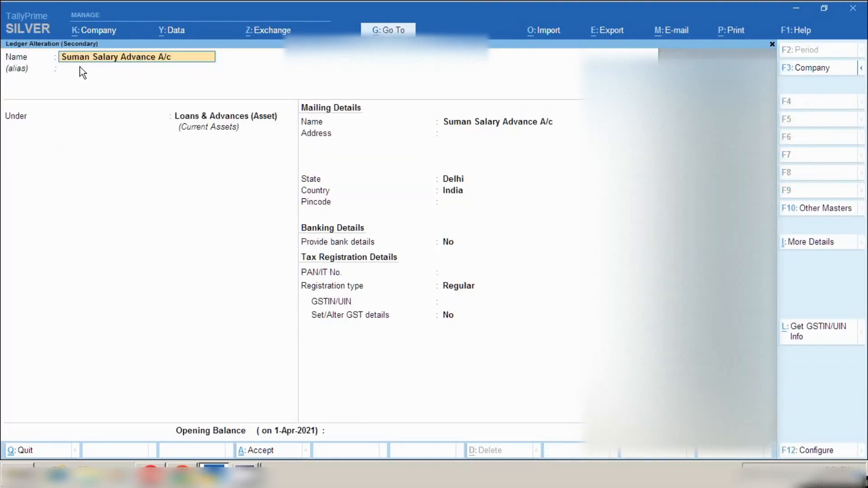
key(Return)
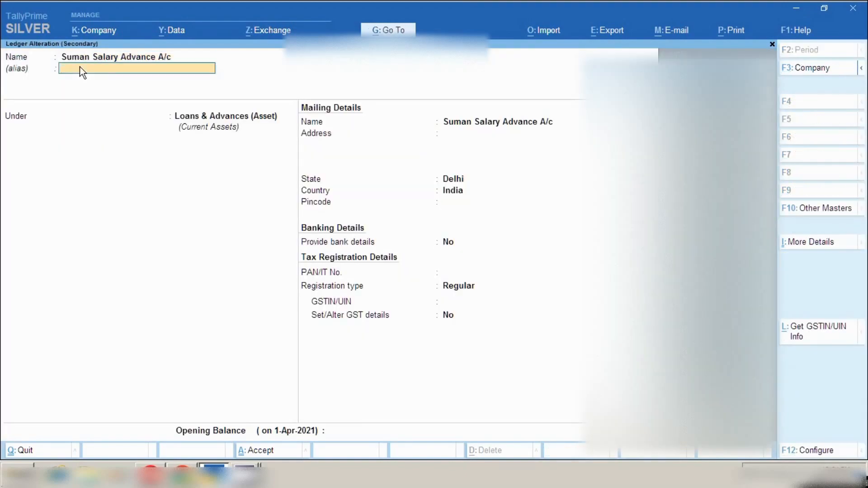
key(Return)
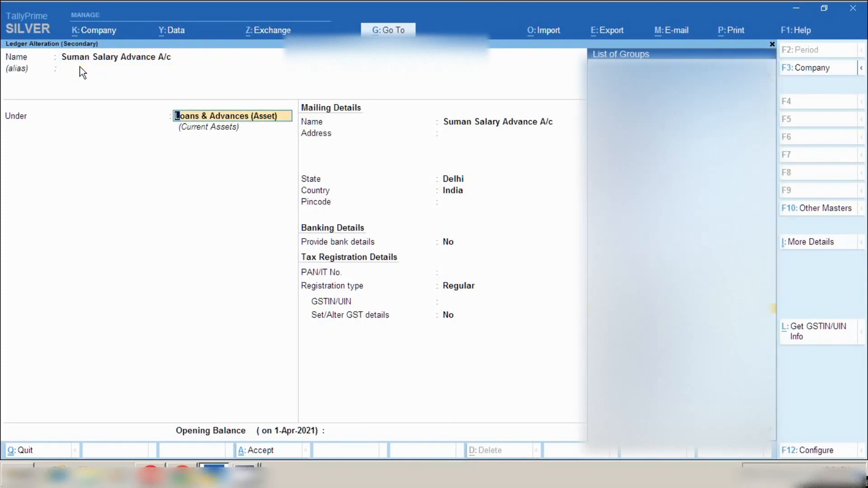
key(BackSpace)
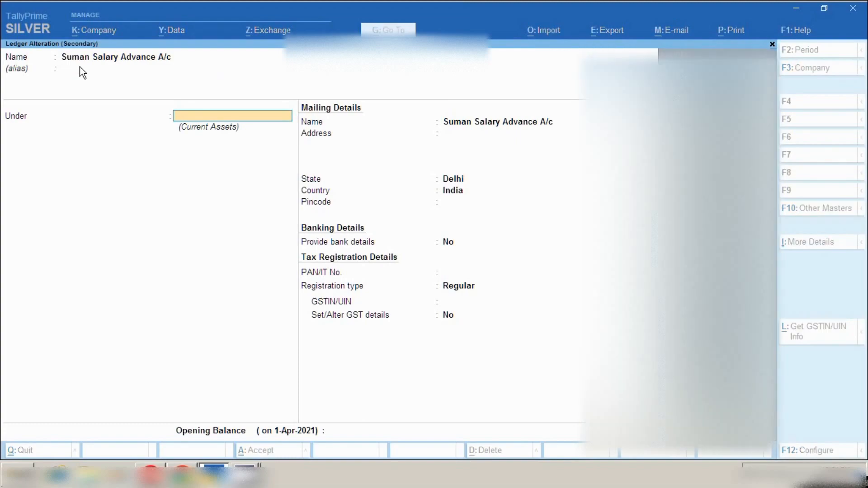
key(Escape)
key(Return)
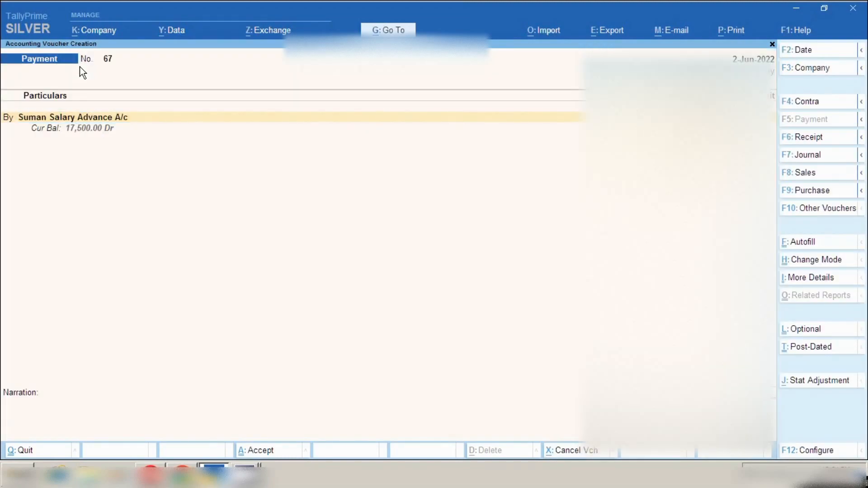
Debit 5,000 to the advance ledger, crediting Union Bank of India with its default cheque allocation
key(Return)
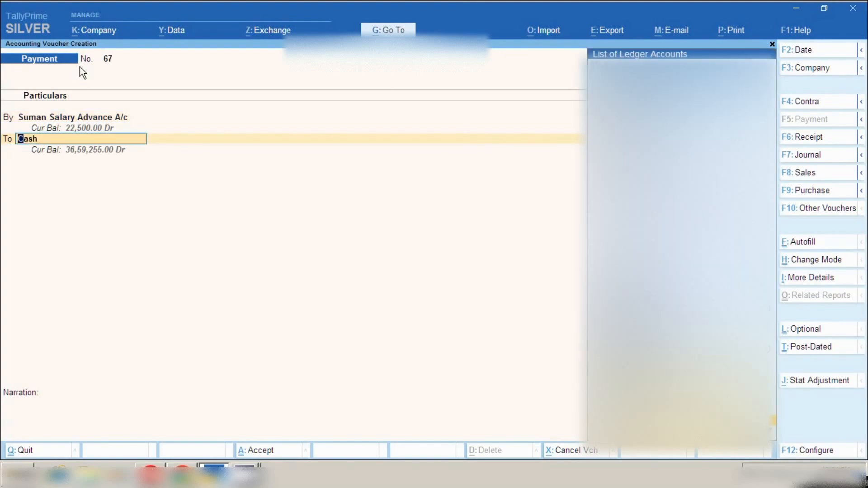
text(Unio)
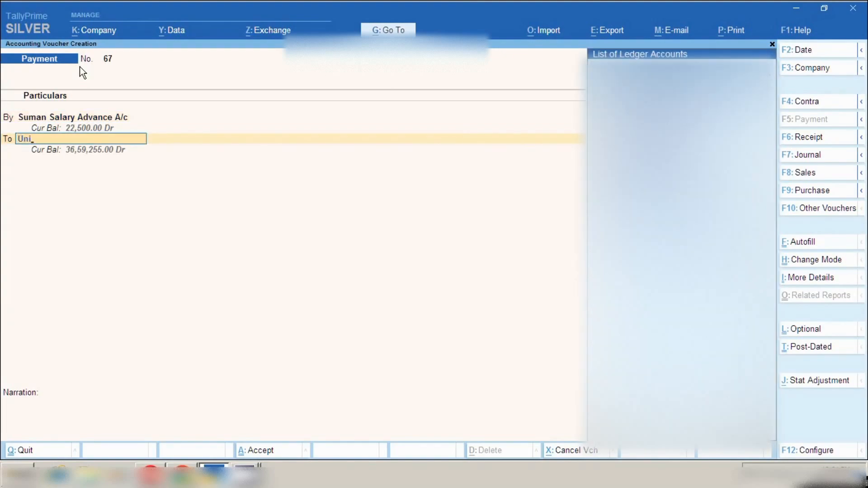
key(Return)
key(Return)
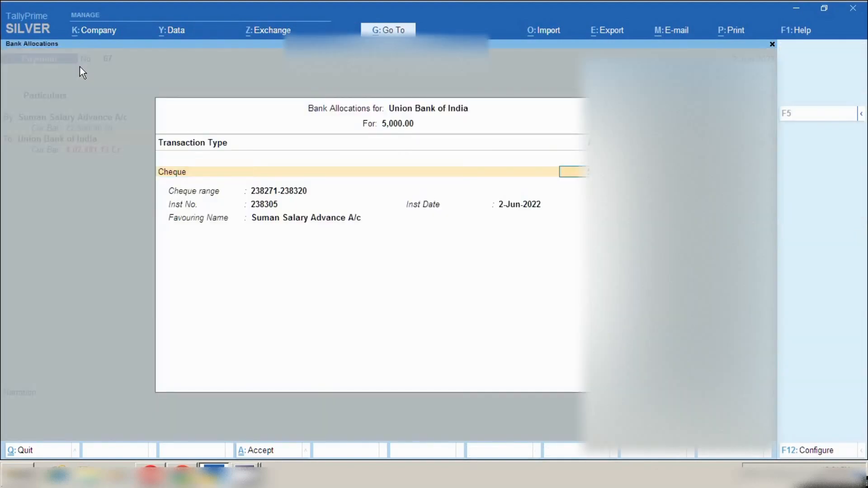
key(Return)
key(Return)
key(Return)
key(Return)
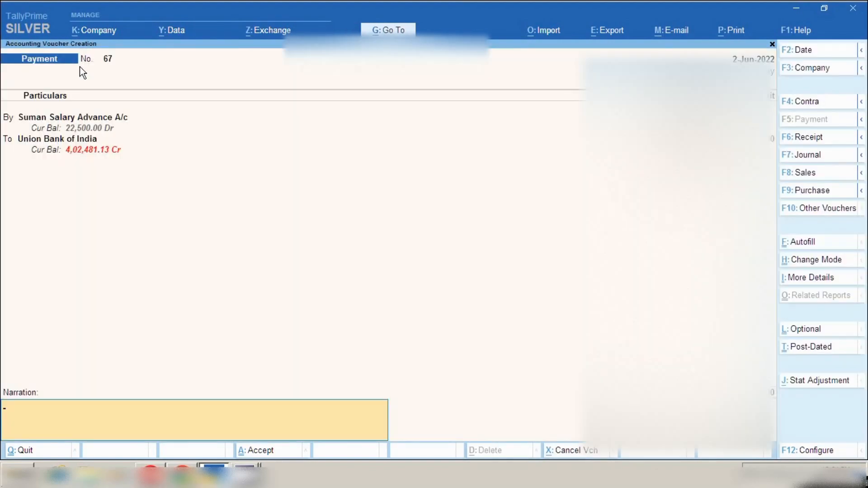
Enter the narration "advance givn for the month of june 22" and save the voucher without printing the cheque
text(advance givn for the month)
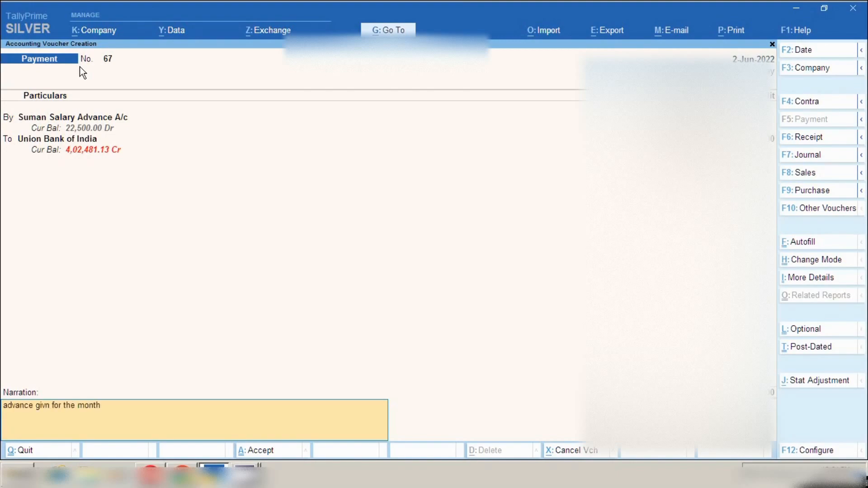
text( of june 22)
key(Return)
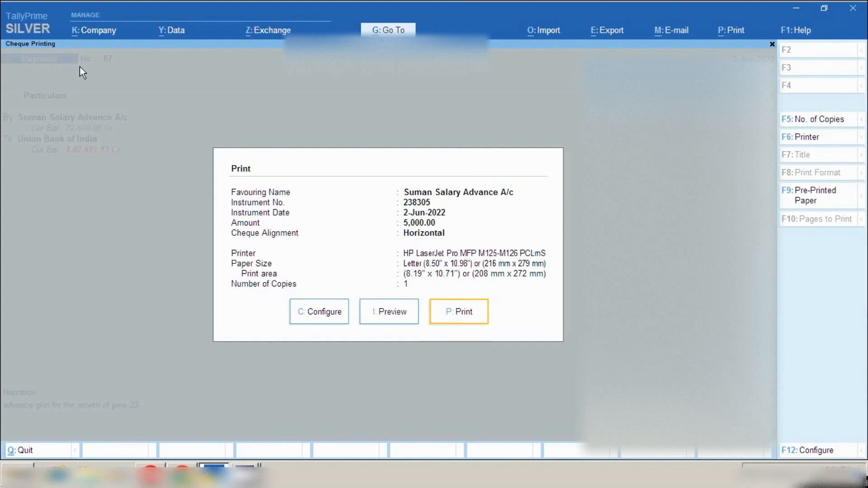
key(Escape)
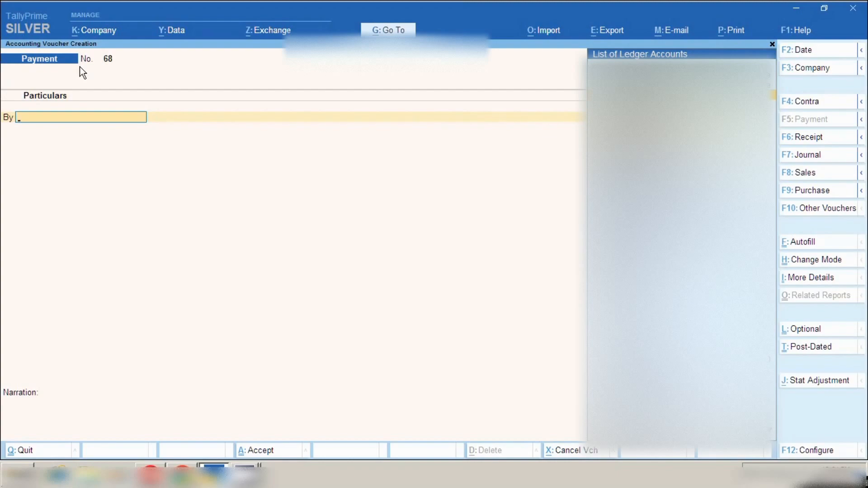
Date the new payment voucher 15-6-2022 and debit 3,000 to the employee's salary advance ledger
key(F2)
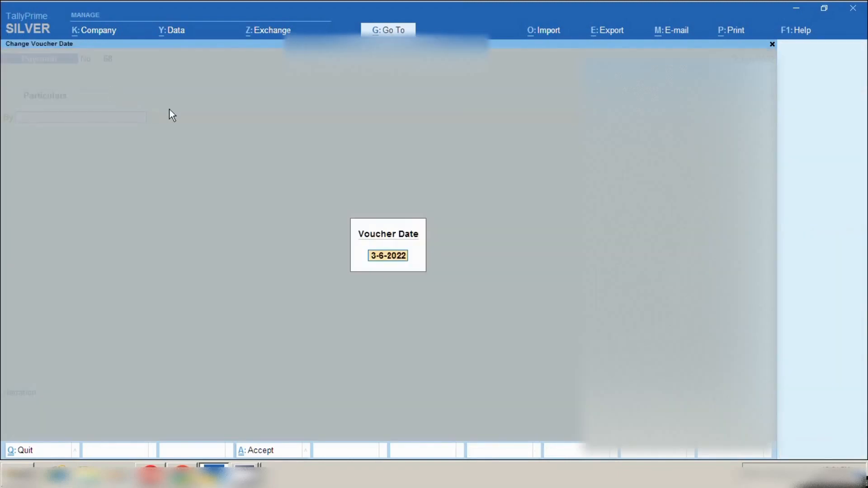
text(15.6.22)
key(Return)
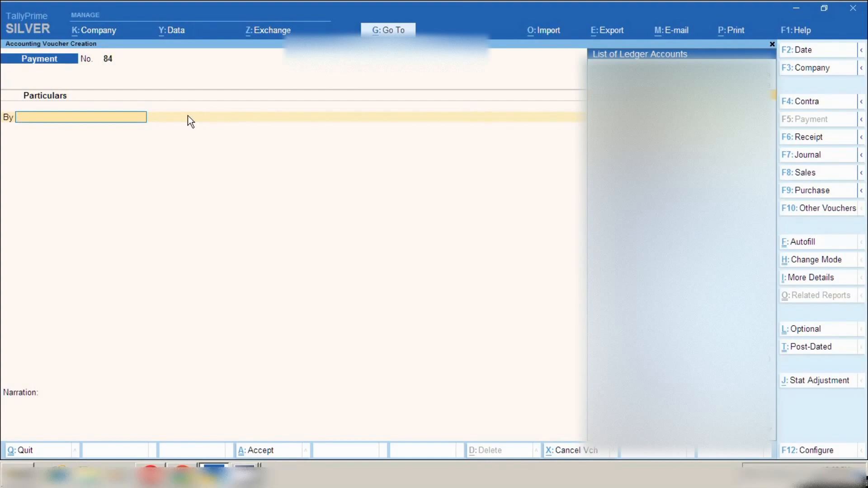
text(Advan)
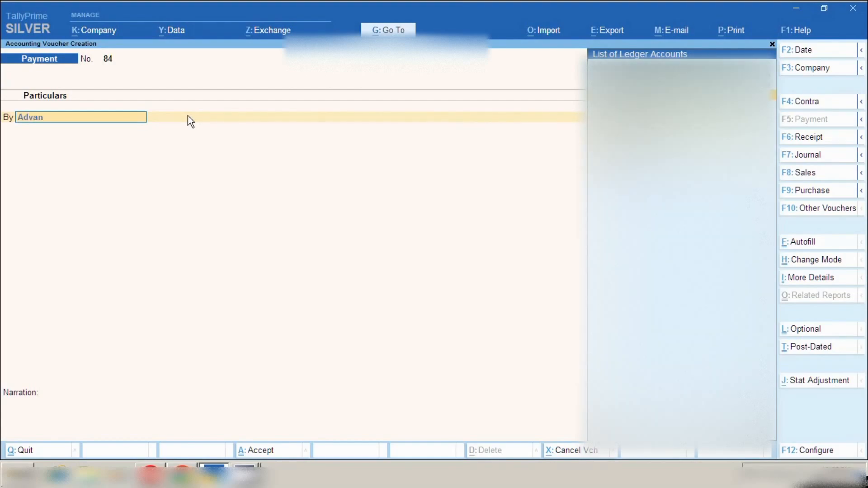
key(Return)
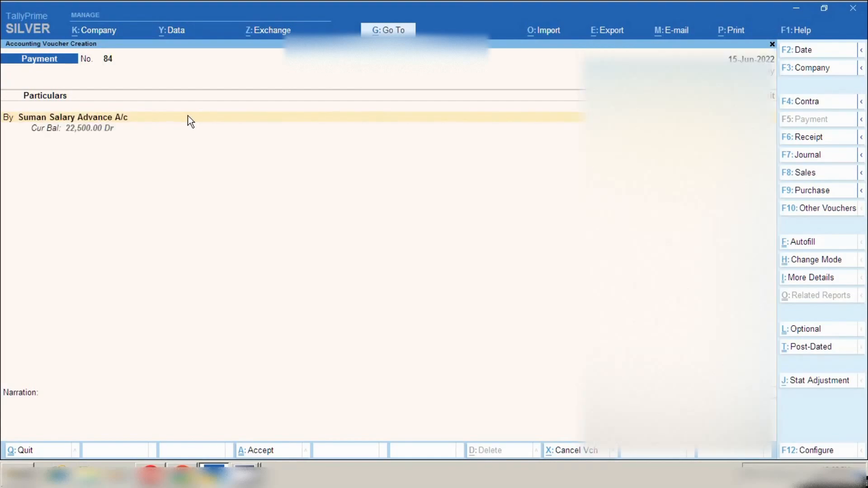
key(Return)
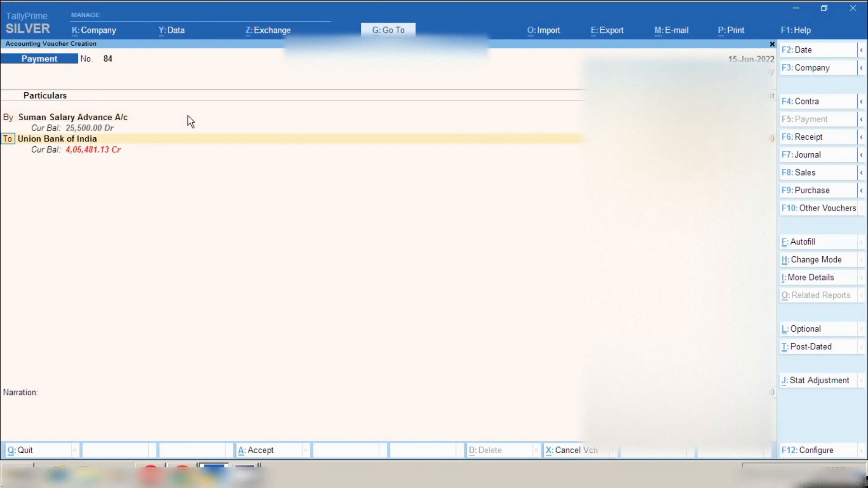
Credit Union Bank of India for the 3,000 advance and accept the default cheque allocation
key(Return)
key(Return)
key(Return)
key(Return)
key(Return)
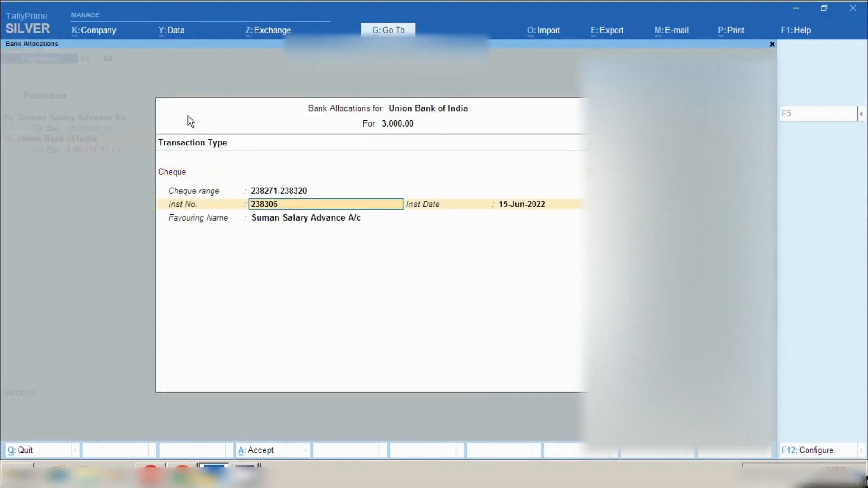
key(Return)
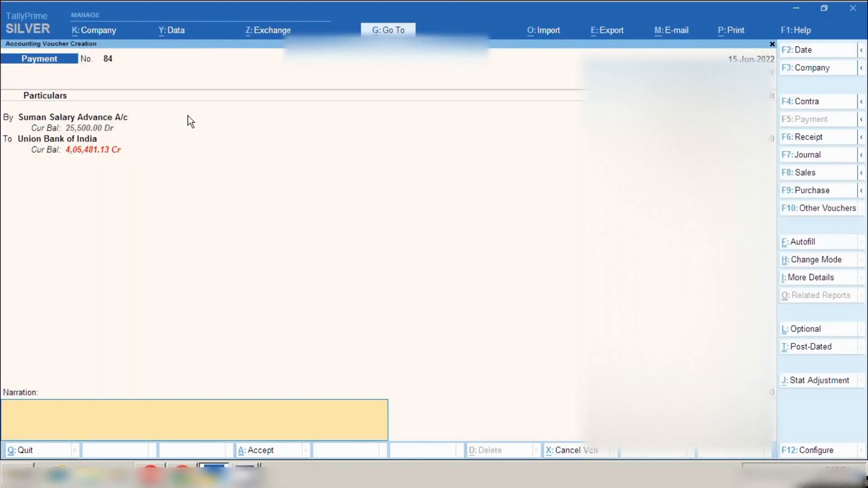
Reuse the narration "advance givn for the month of june 22" and save the 15 June voucher without printing its cheque
key(ctrl+alt+v)
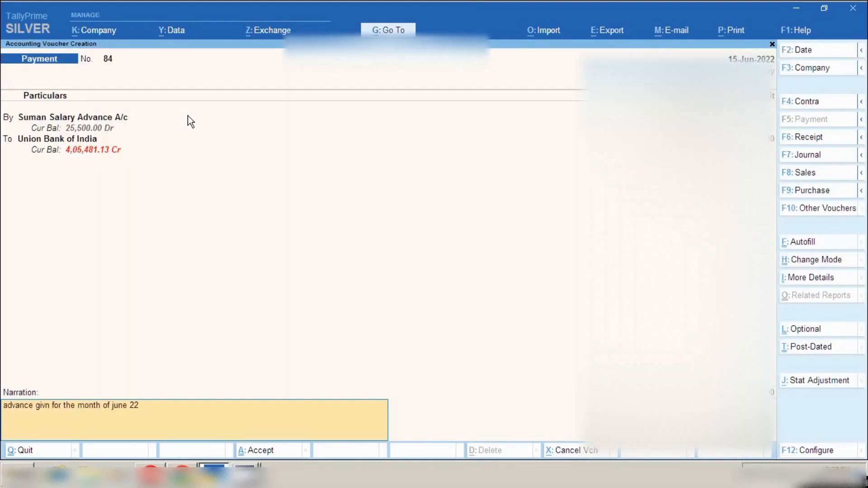
key(Return)
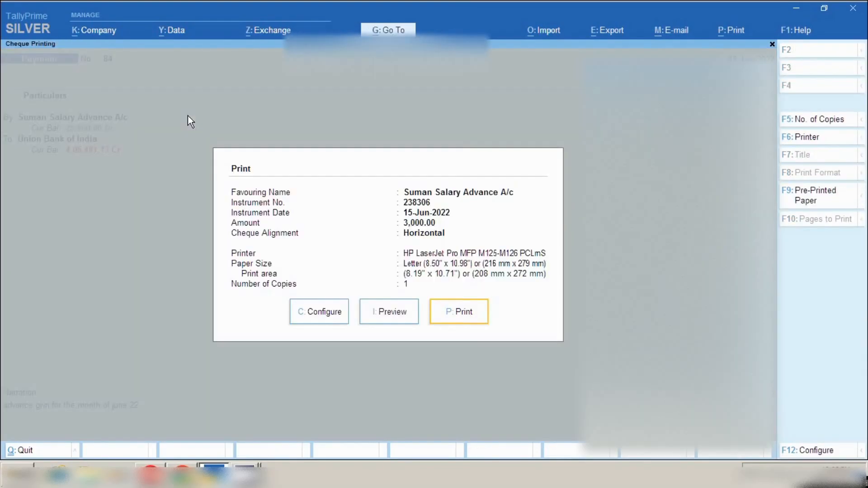
key(Escape)
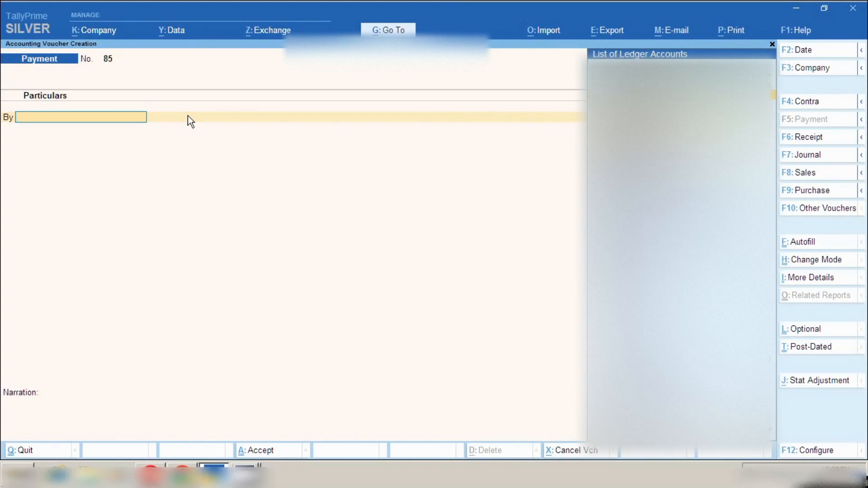
Date the new payment voucher 27-6-2022 and debit 6,000 to the employee's salary advance ledger
key(F2)
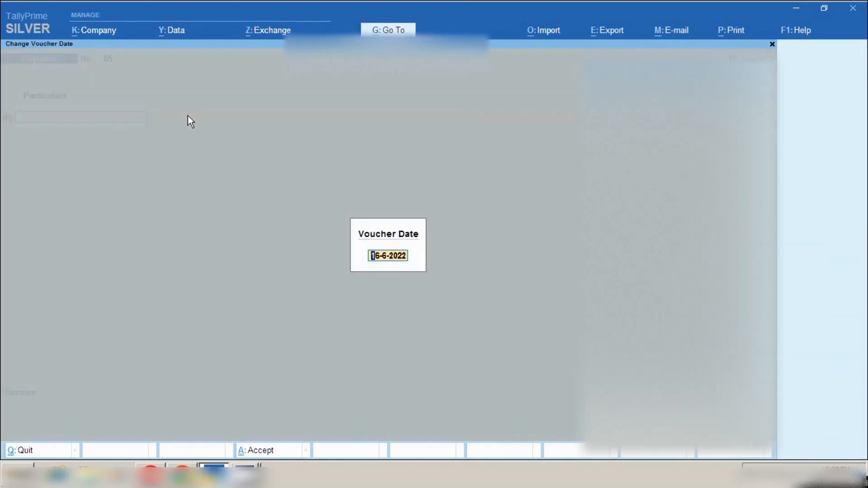
text(27.6.22)
key(Return)
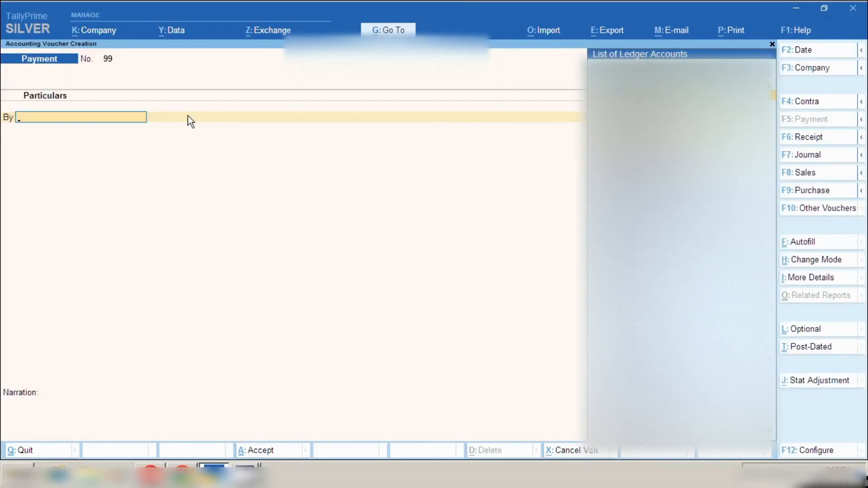
text(ary Adva)
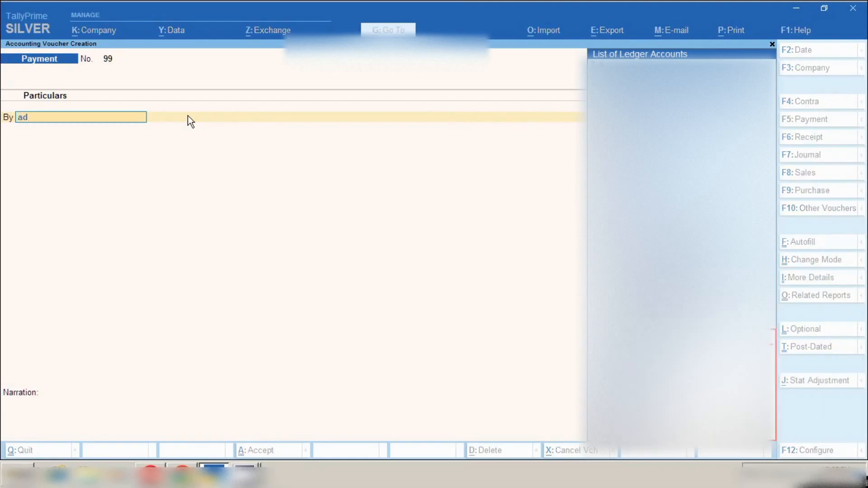
text(n)
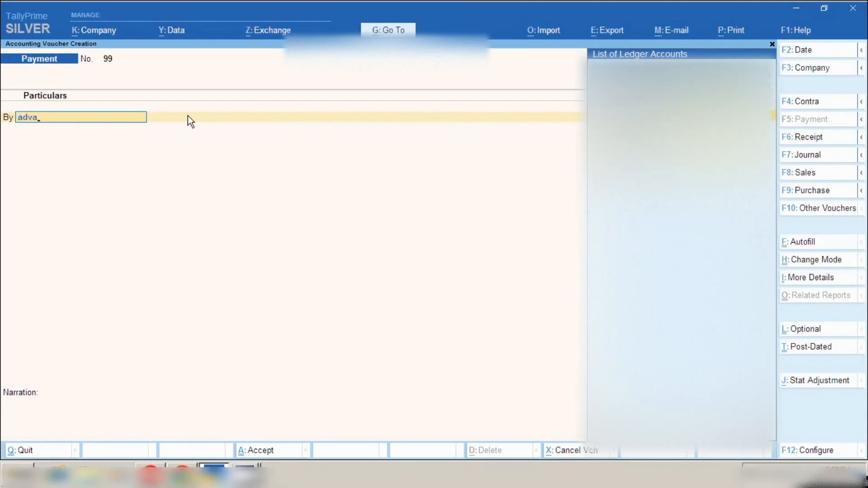
key(Return)
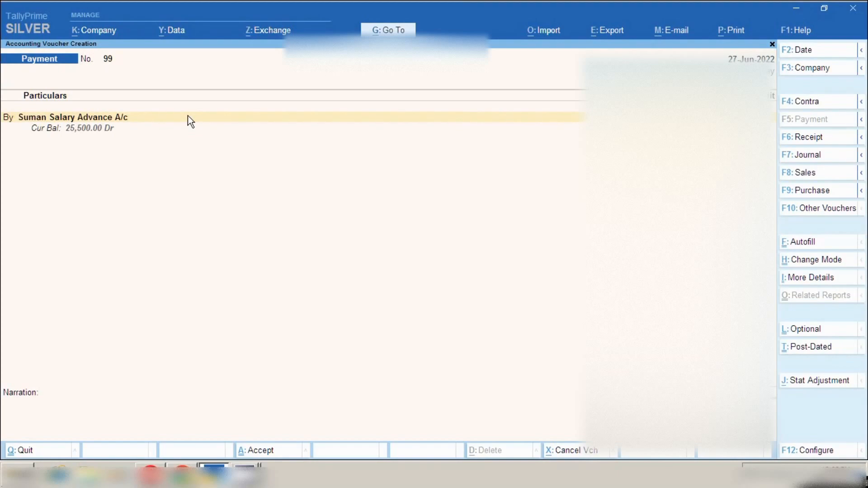
key(Return)
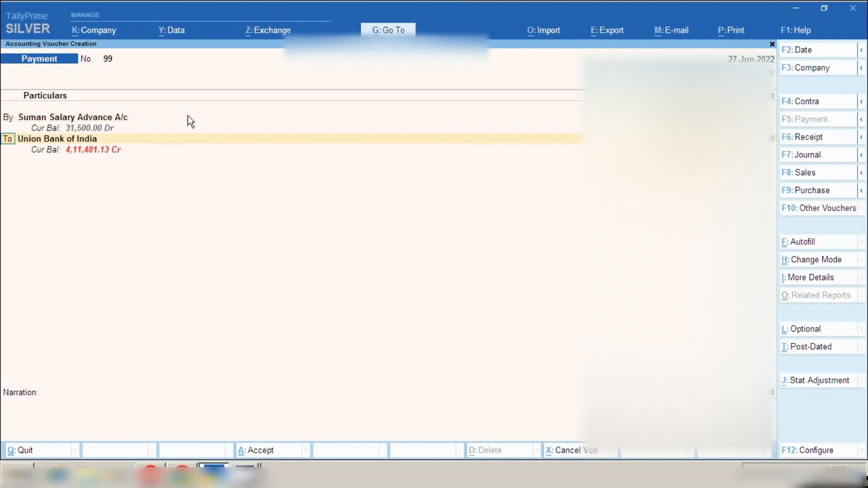
Credit Union Bank of India for the 27 June advance and accept the default cheque allocation
key(Return)
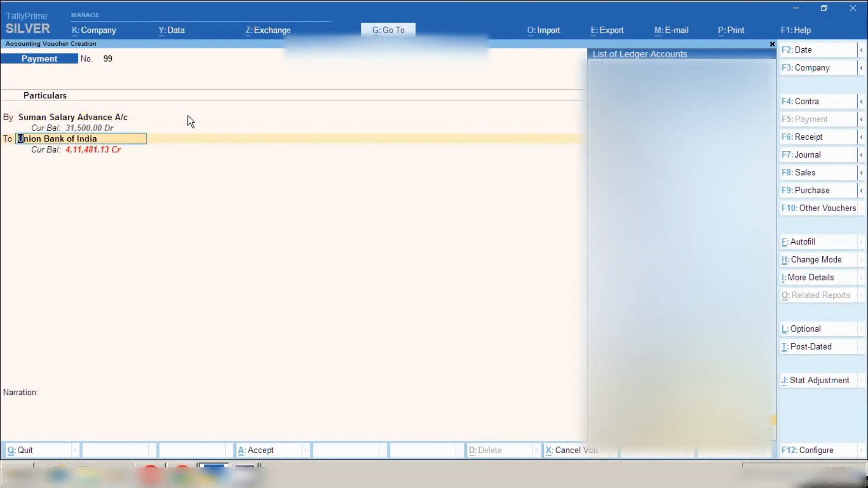
key(Return)
key(Return)
key(Return)
key(Return)
key(Return)
Enter the narration "advance gvn for the month of june 22" and save the 27 June payment voucher
key(ctrl)
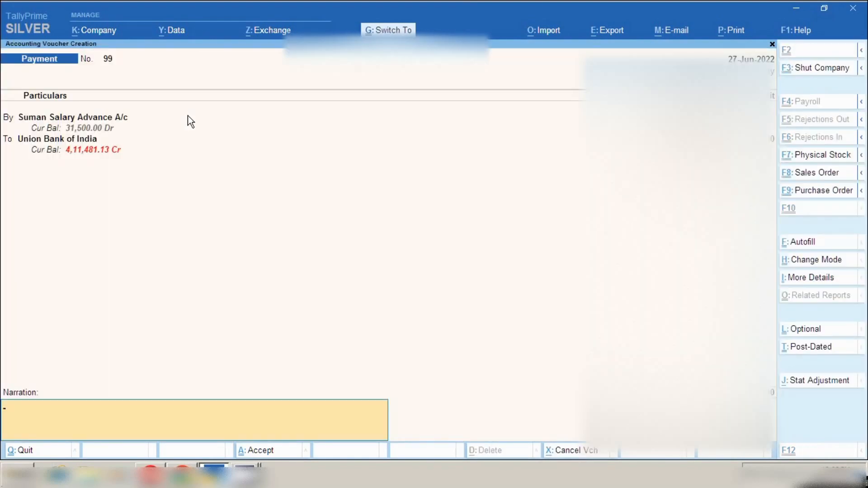
text(advance gvn for the month of june 22)
key(Return)
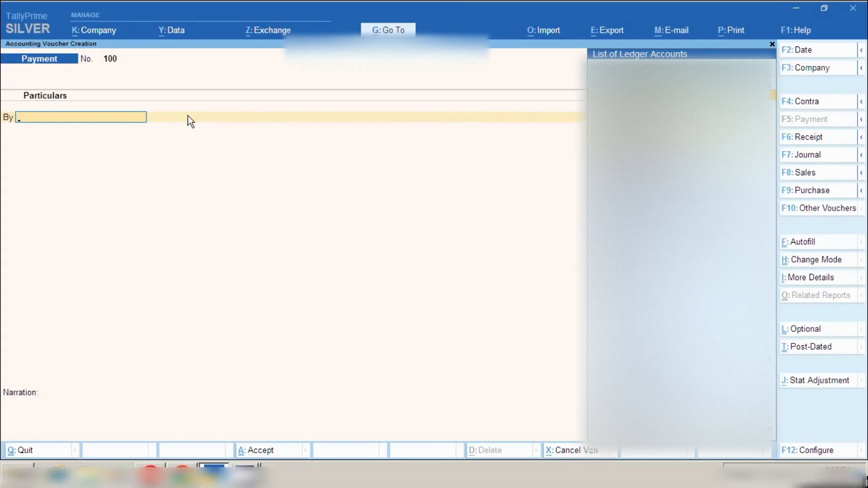
Open the Balance Sheet report
click(391, 32)
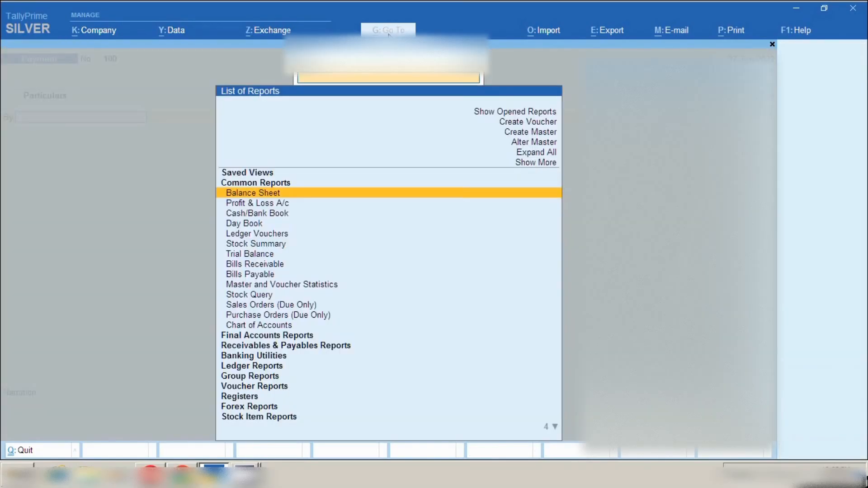
key(Return)
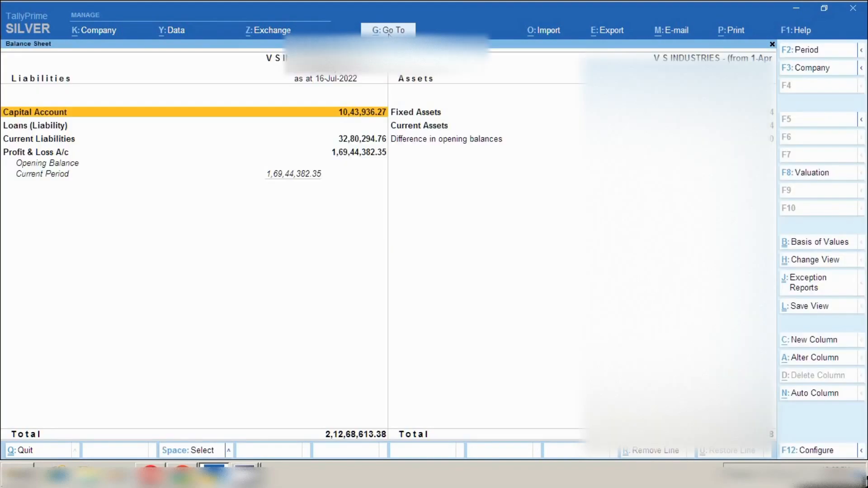
Drill down from Current Assets through Loans & Advances (Asset) to the monthly summary of the employee's salary advance ledger
key(Right)
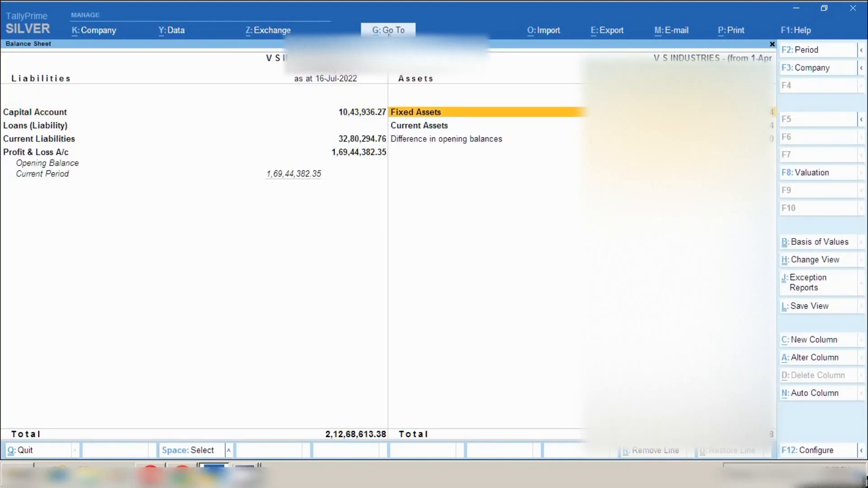
key(Down)
key(Return)
key(Down)
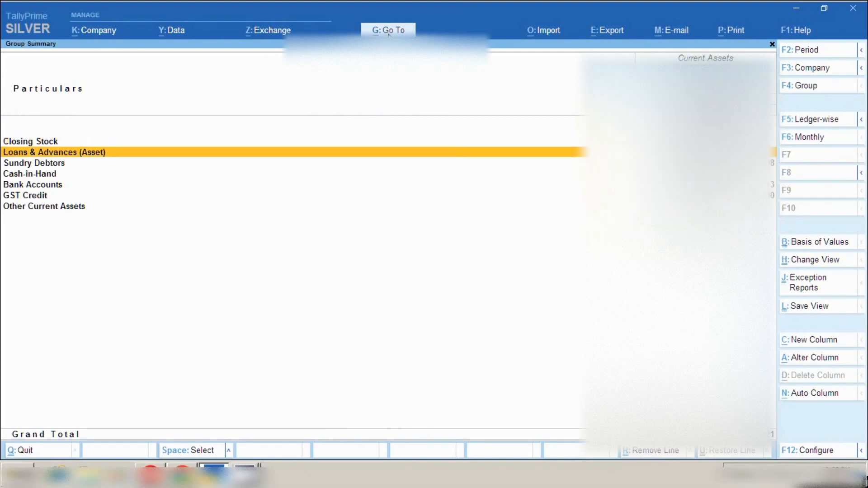
key(Return)
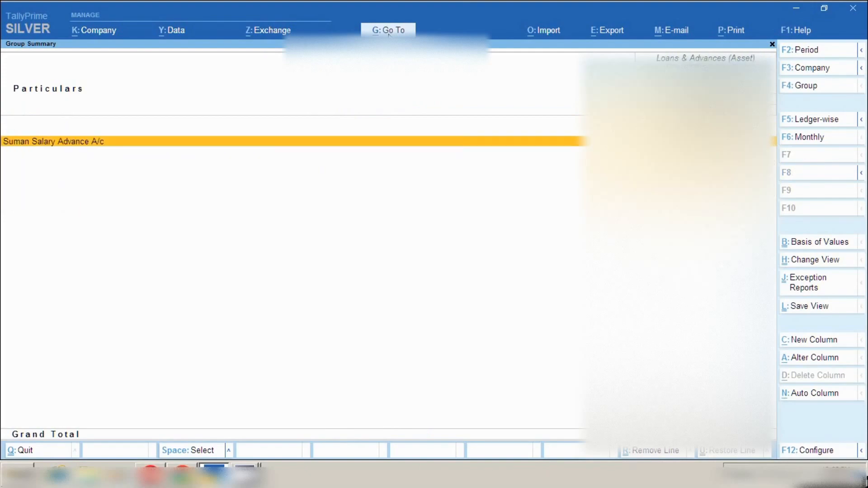
key(Return)
Examine the month-by-month entries of the salary advance ledger, then close the reports back to the blank payment voucher
key(Up)
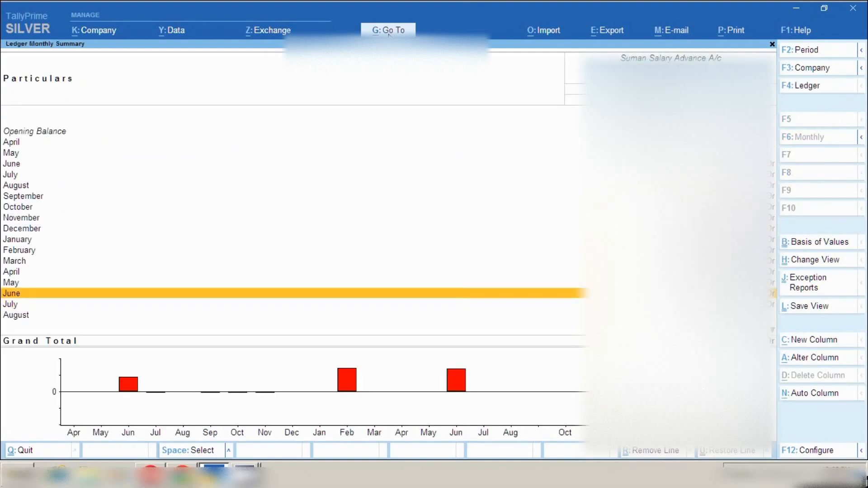
key(Up)
key(Up)
key(Up)
key(Up)
key(Up)
key(Up)
key(Up)
key(Up)
key(Up)
key(Up)
key(Up)
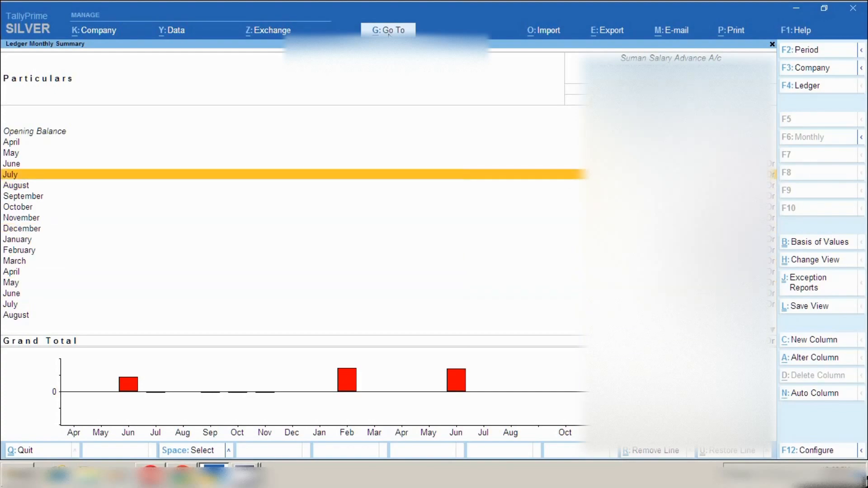
key(Down)
key(Down)
key(Down)
key(Down)
key(Down)
key(Down)
key(Down)
key(Down)
key(Down)
key(Down)
key(Down)
key(Down)
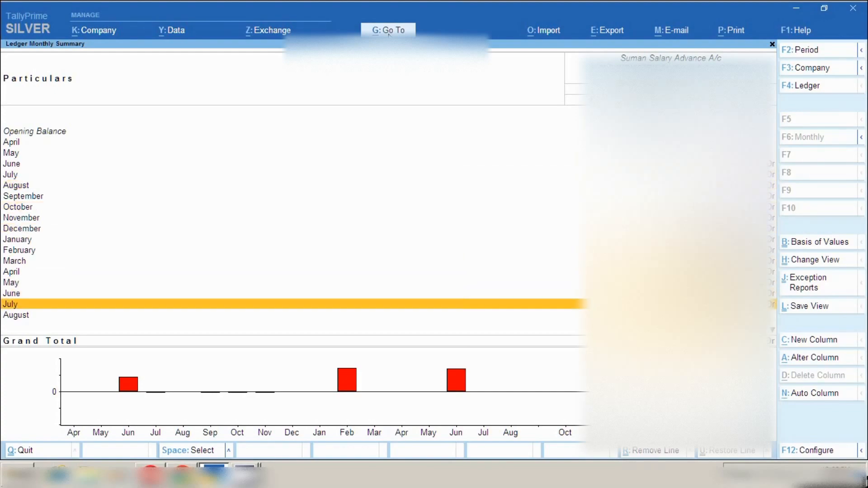
key(Escape)
key(Escape)
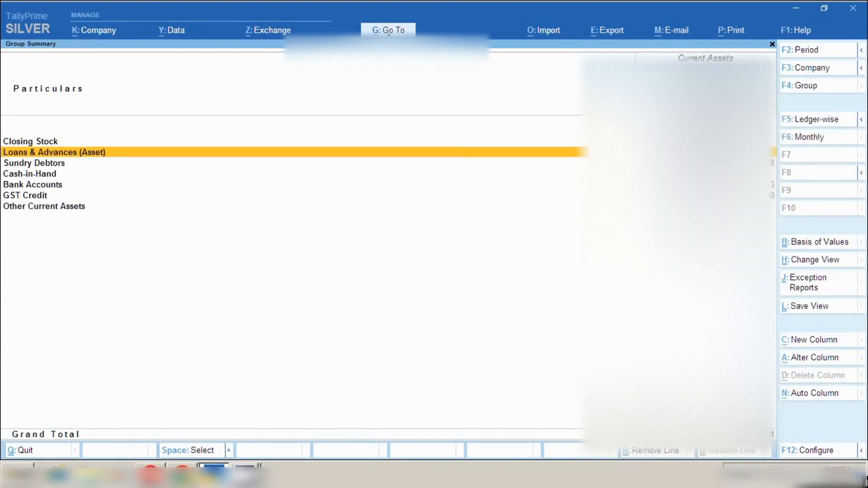
key(Escape)
key(Escape)
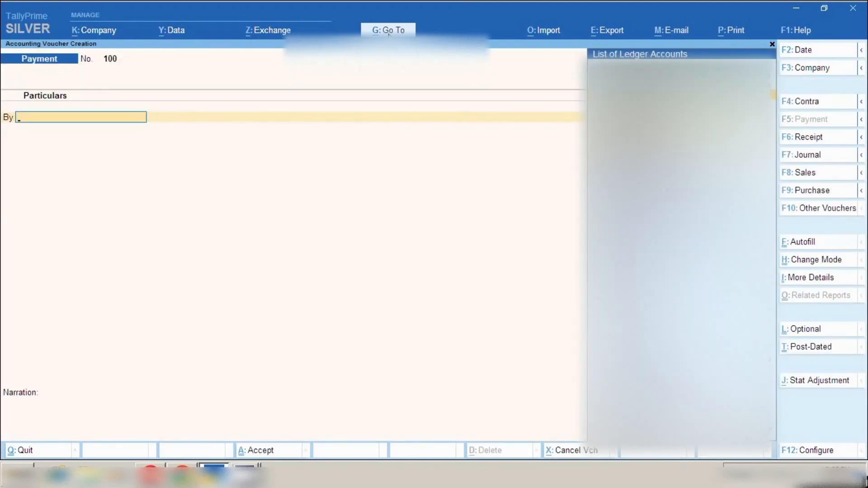
Open the Ledger Vouchers report for the employee's salary advance ledger, searching the ledger list for "Adv"
click(389, 32)
key(Down)
key(Down)
key(Down)
key(Down)
key(Down)
key(Down)
key(Down)
key(Down)
key(Down)
key(Down)
key(Down)
key(Down)
key(Down)
key(Down)
key(Down)
key(Down)
key(Down)
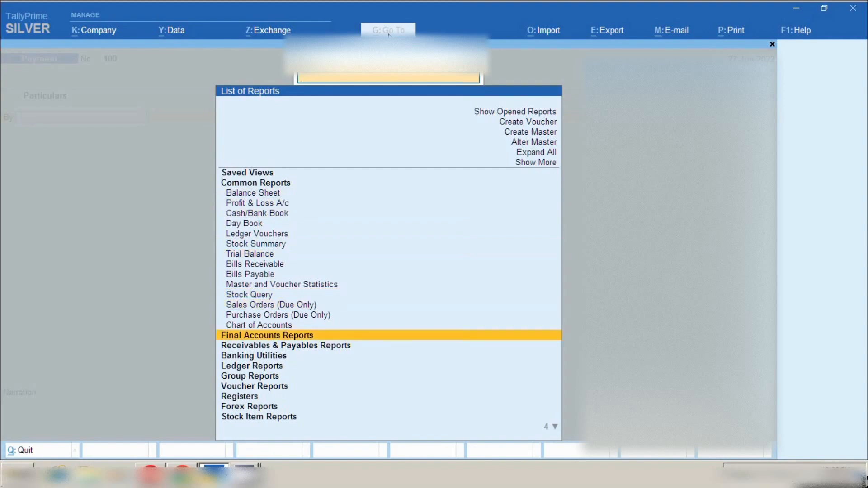
key(Return)
key(Return)
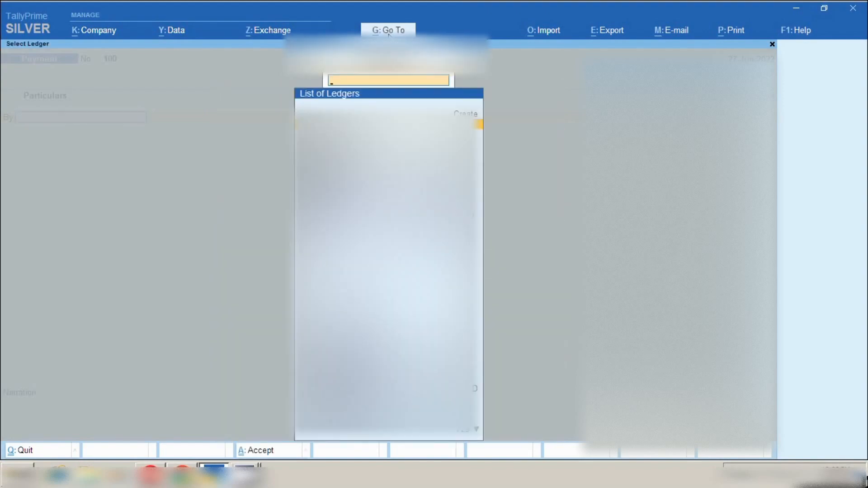
text(Adv)
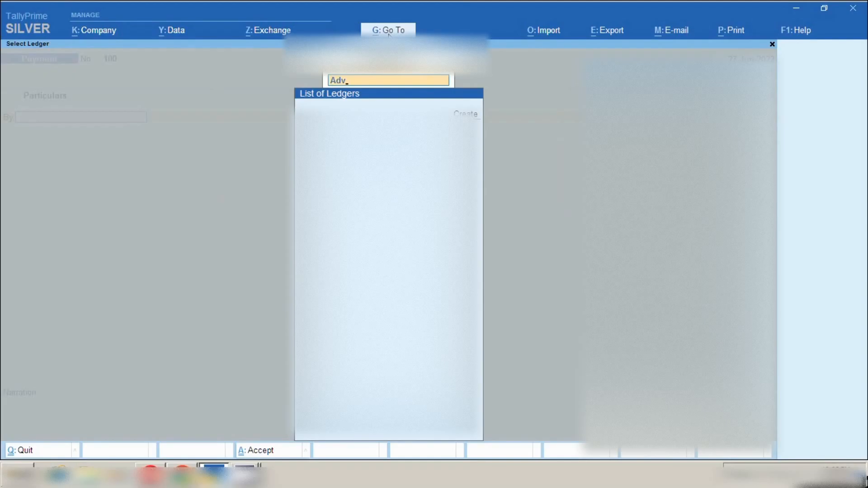
key(Down)
key(Down)
key(Return)
key(F2)
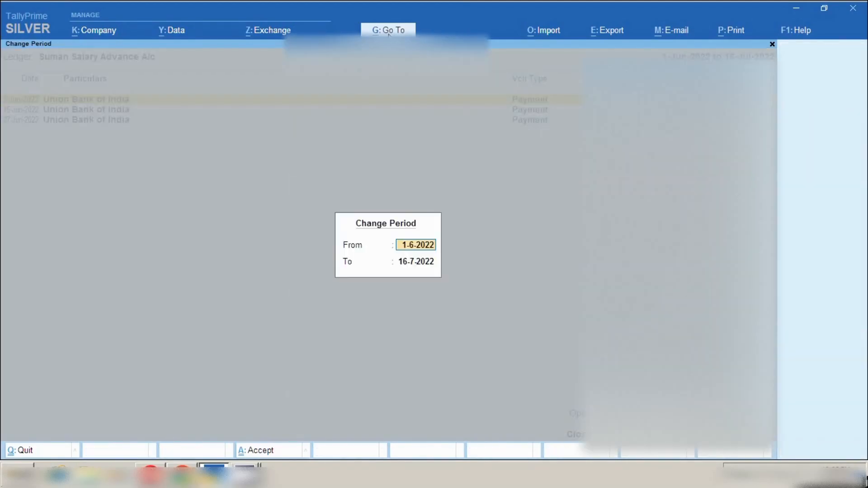
key(Return)
key(BackSpace)
key(Escape)
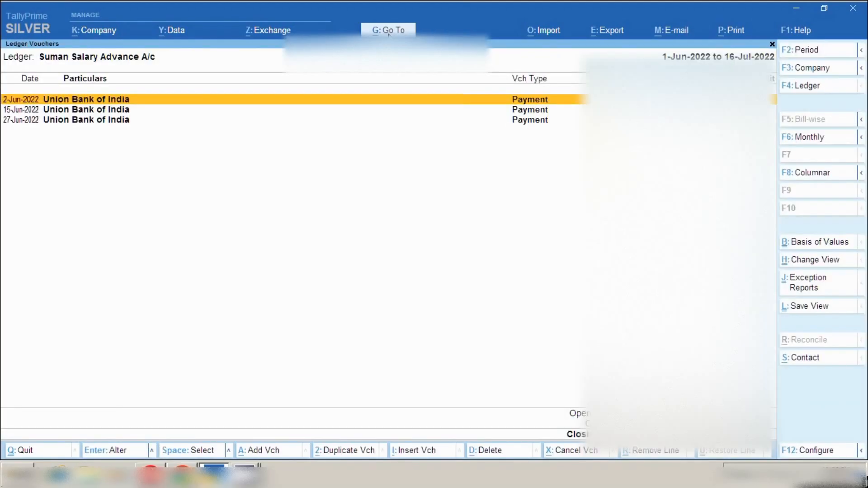
Select the 2, 15 and 27 June payment vouchers in the salary advance ledger to review their total
key(space)
key(Down)
key(space)
key(Down)
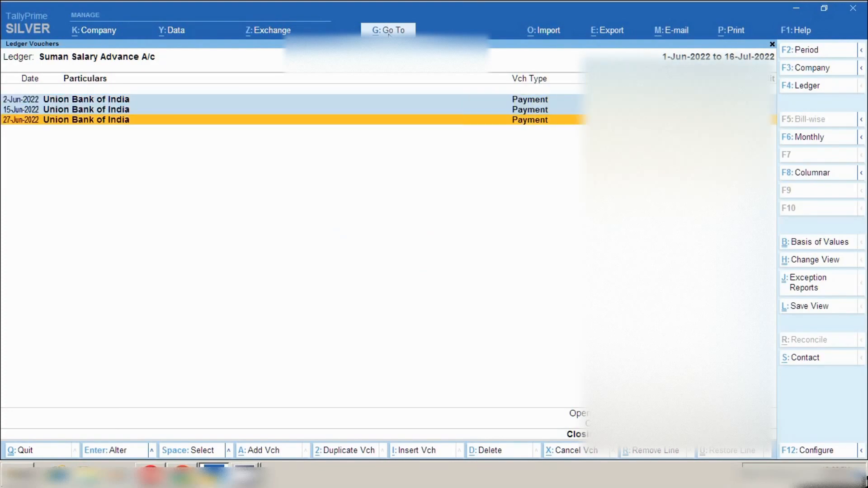
key(space)
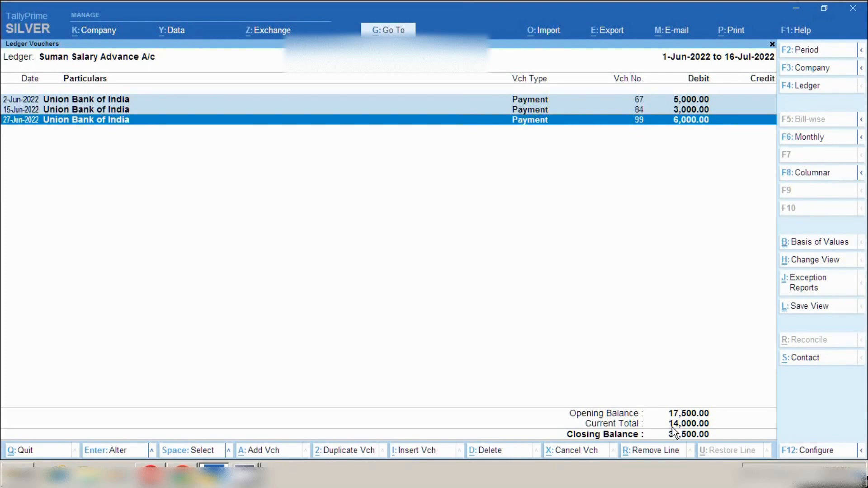
Add a journal voucher dated 30-6-22 and choose the employee's salary account as the debit ledger
key(alt+a)
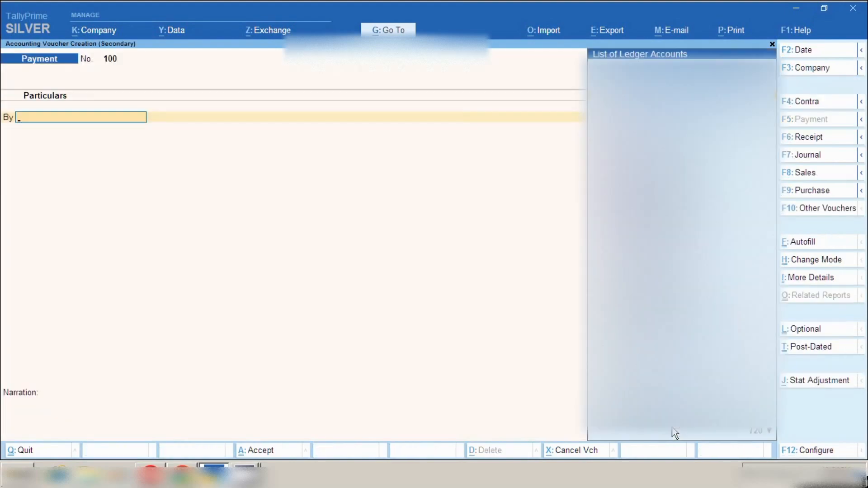
click(802, 159)
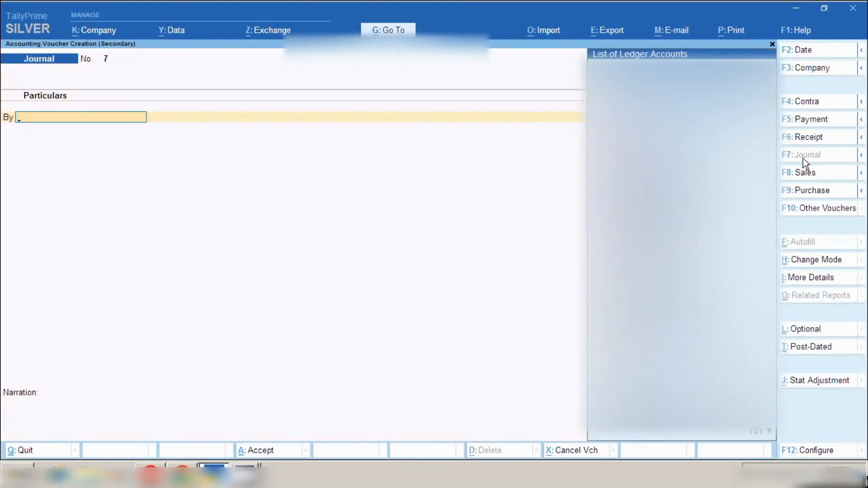
key(F2)
text(30-6-22)
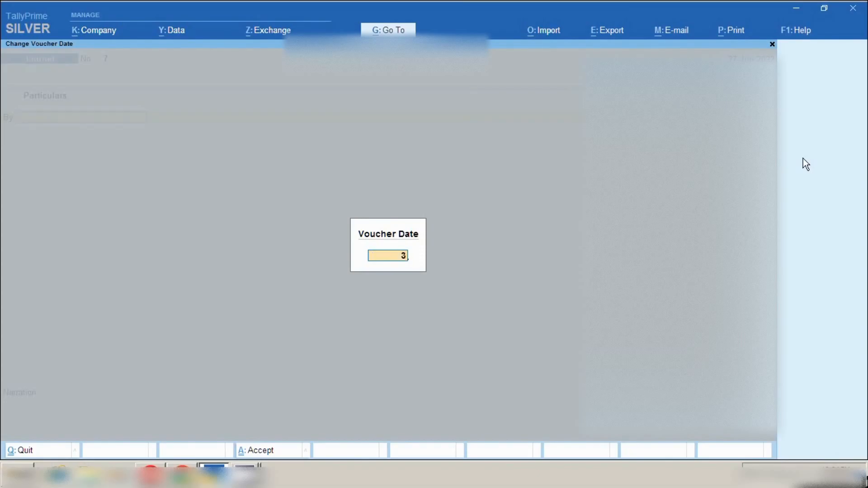
key(Return)
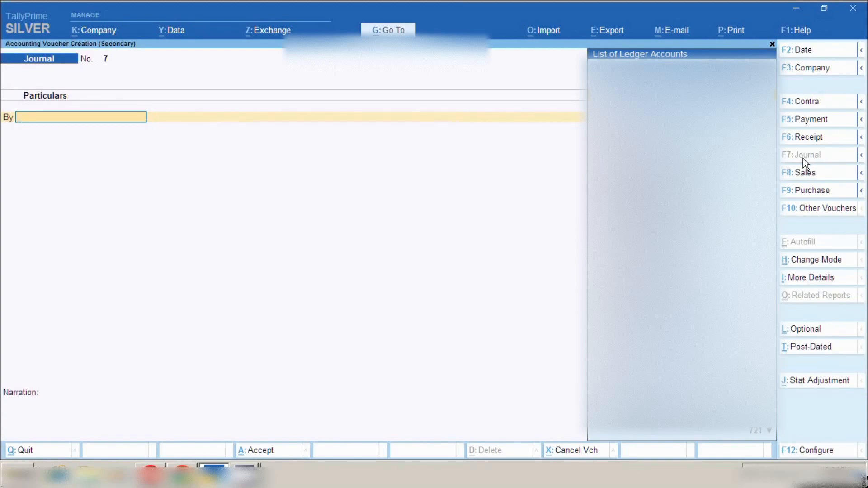
text(Suman)
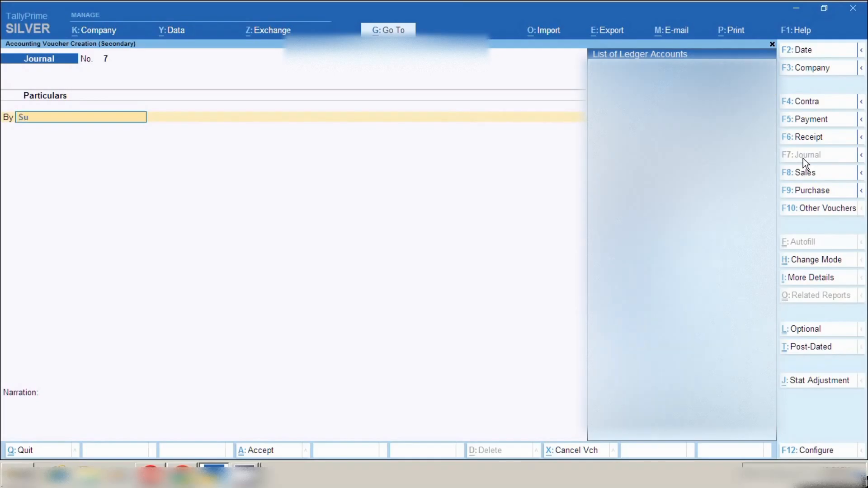
key(Return)
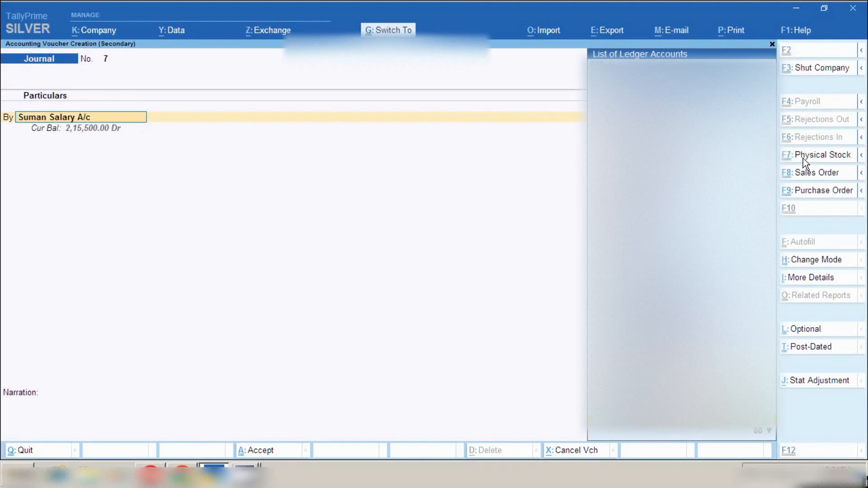
Review the group and statutory details in the employee's salary ledger master and accept them as they are
key(ctrl+Return)
key(Return)
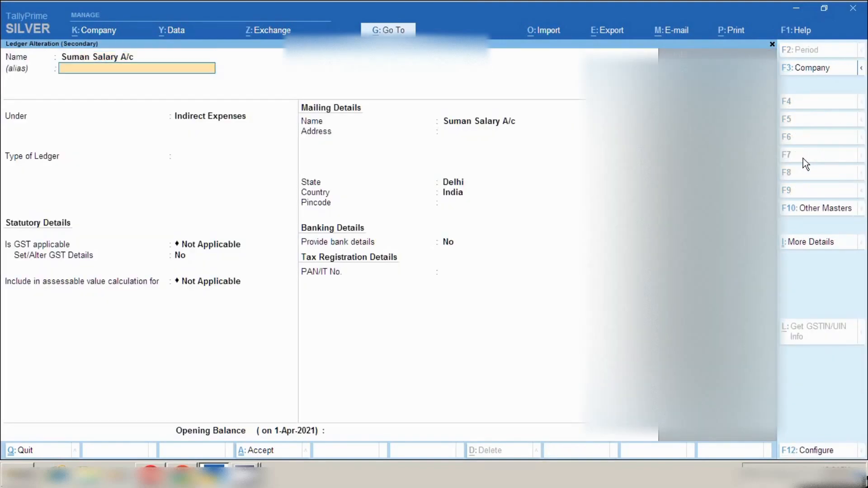
key(Return)
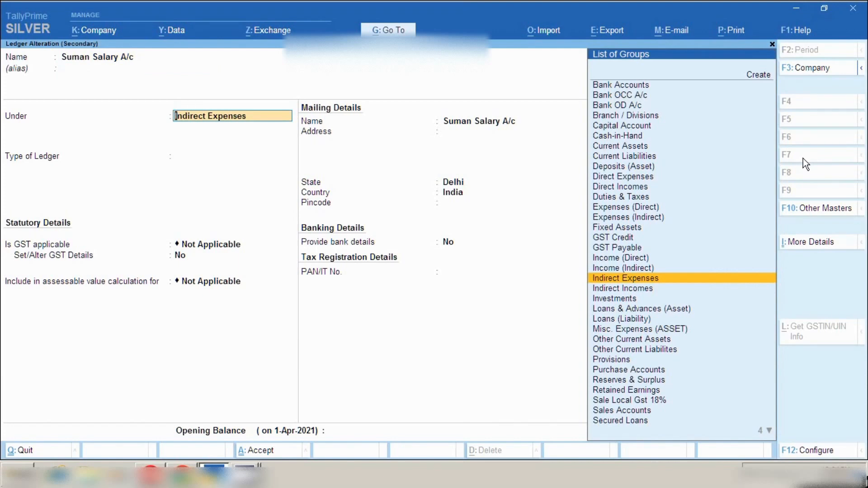
key(Return)
key(Return)
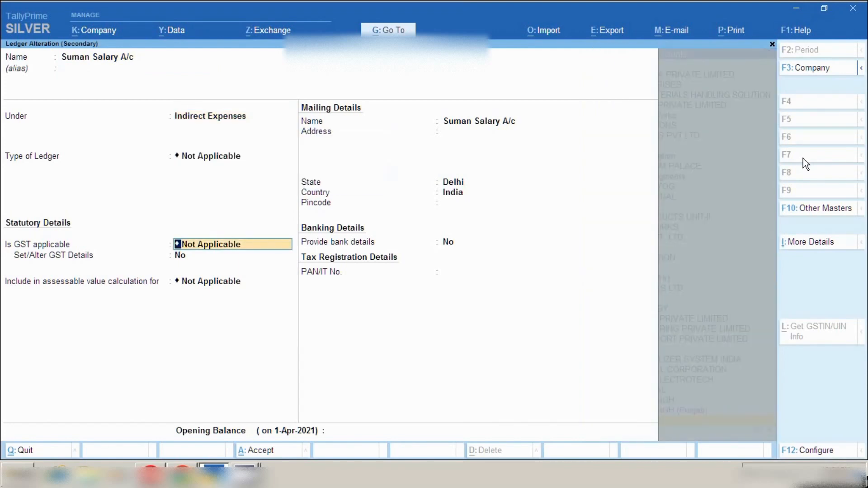
key(Return)
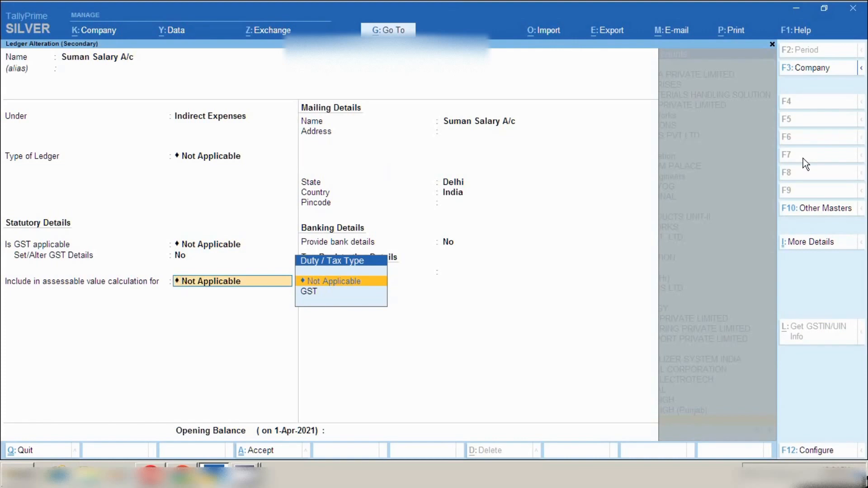
key(ctrl)
key(ctrl+a)
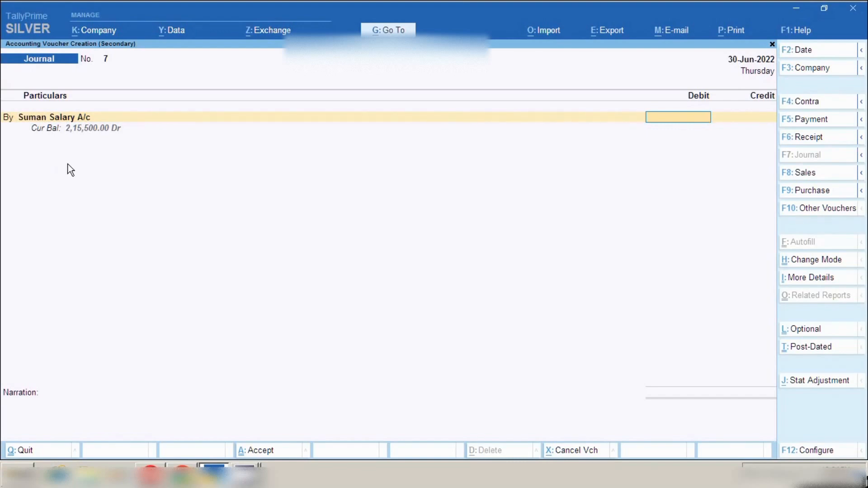
Debit 20,000 to the employee's salary account and credit 14,000 to the salary advance ledger
text(20,000)
key(Return)
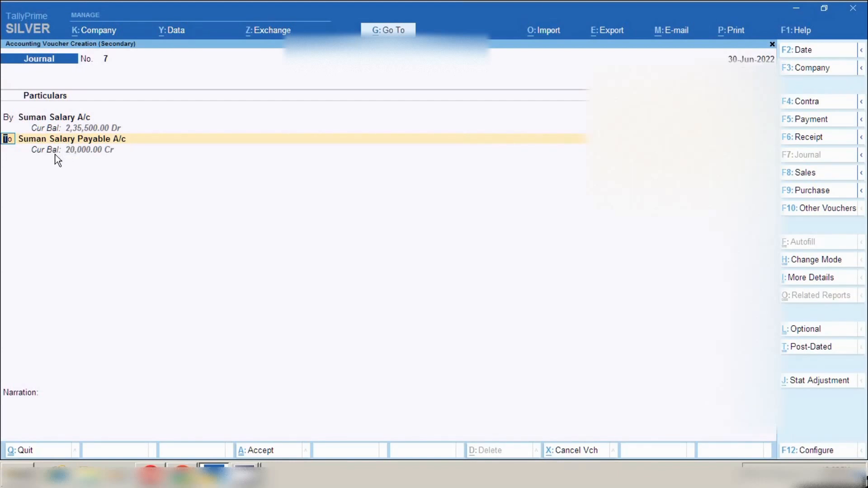
key(Return)
text(A)
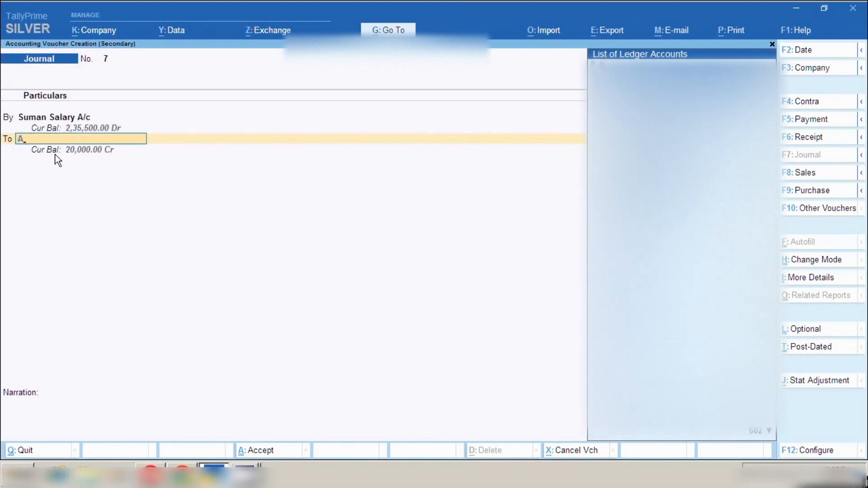
text(dvan)
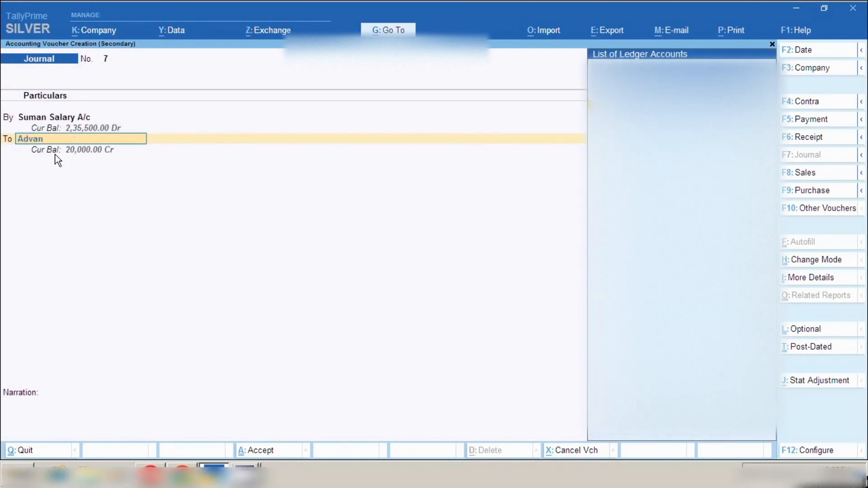
key(Return)
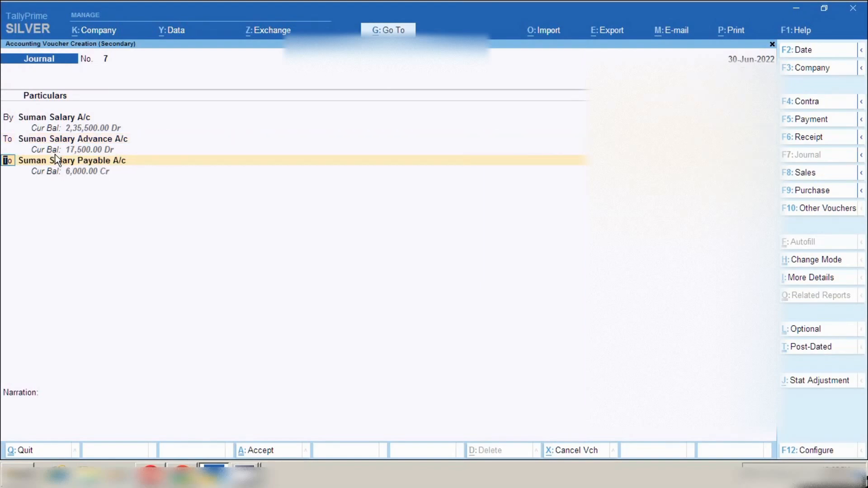
Check the group of the employee's salary payable ledger without altering it, and credit 6,000 to that ledger
key(Return)
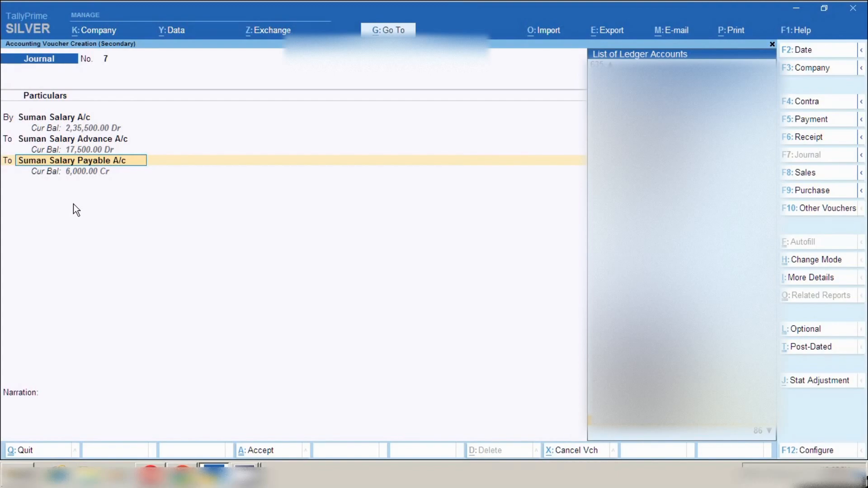
key(ctrl+Return)
key(Return)
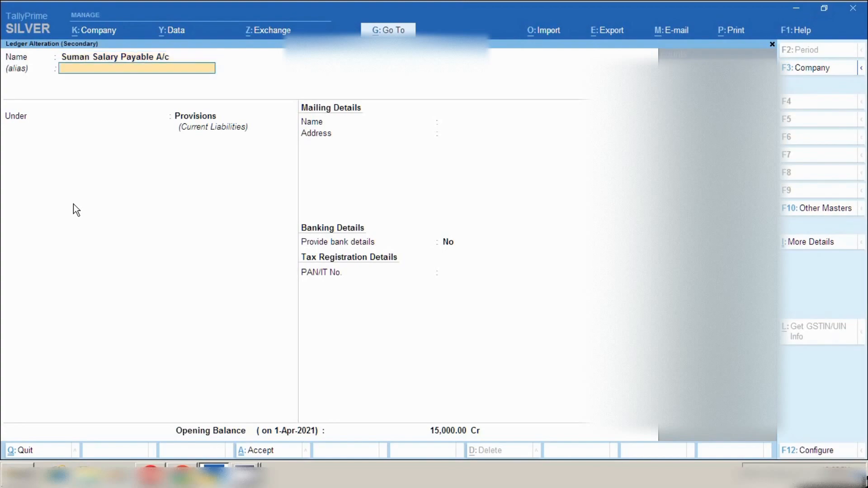
key(Return)
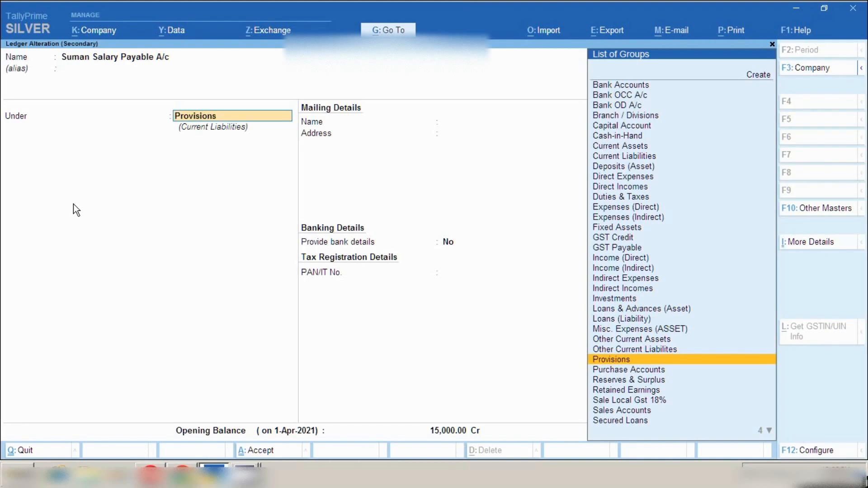
key(BackSpace)
key(Escape)
key(y)
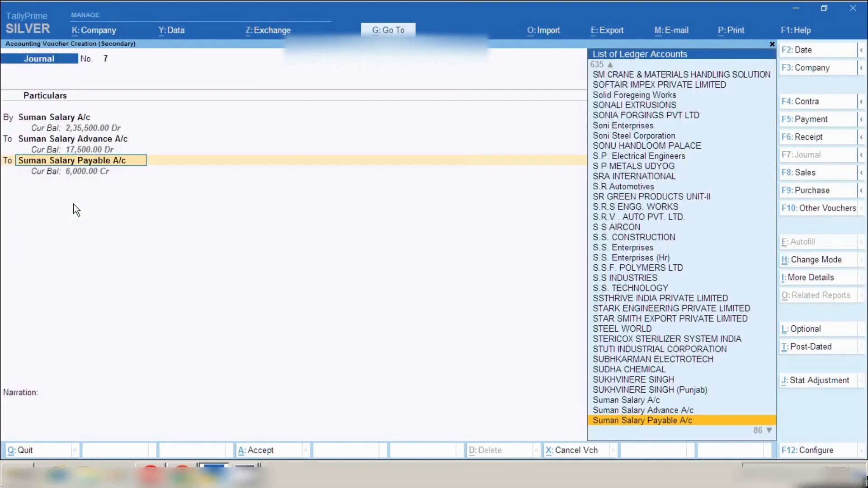
key(Return)
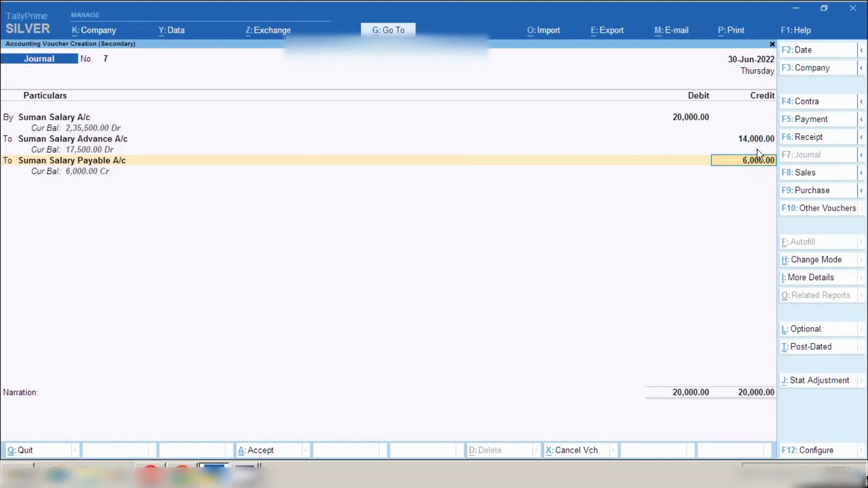
Enter the journal narration "salry book for the month of june" and save the 30 June journal voucher
click(57, 423)
text(salry book)
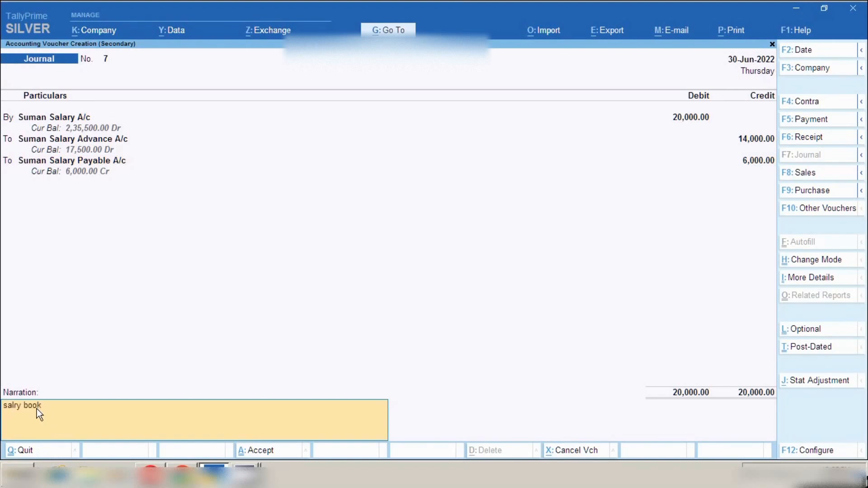
text( for the month of june)
key(Return)
key(Return)
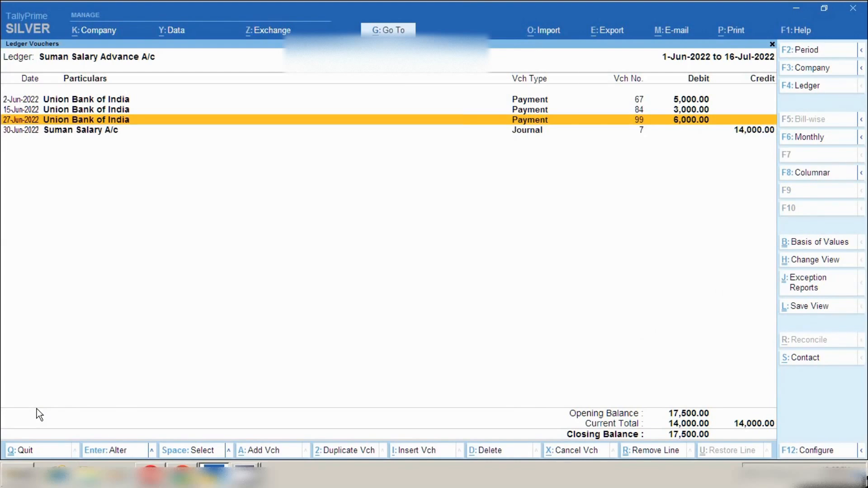
Add a payment voucher dated 2-7-22 and choose the employee's salary payable account as the debit ledger
key(alt+a)
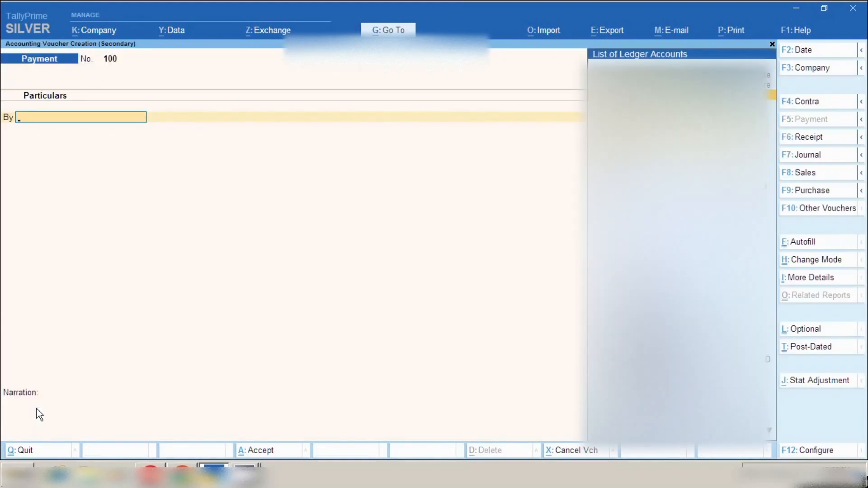
key(F2)
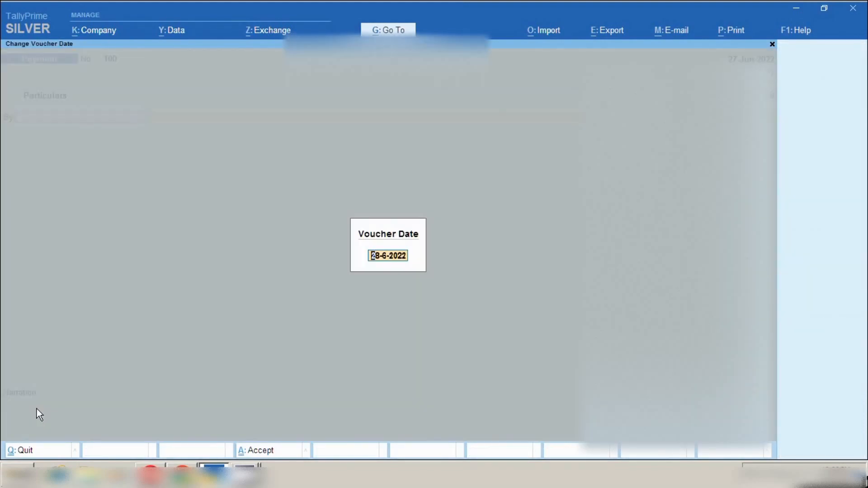
text(2.7.22)
key(Return)
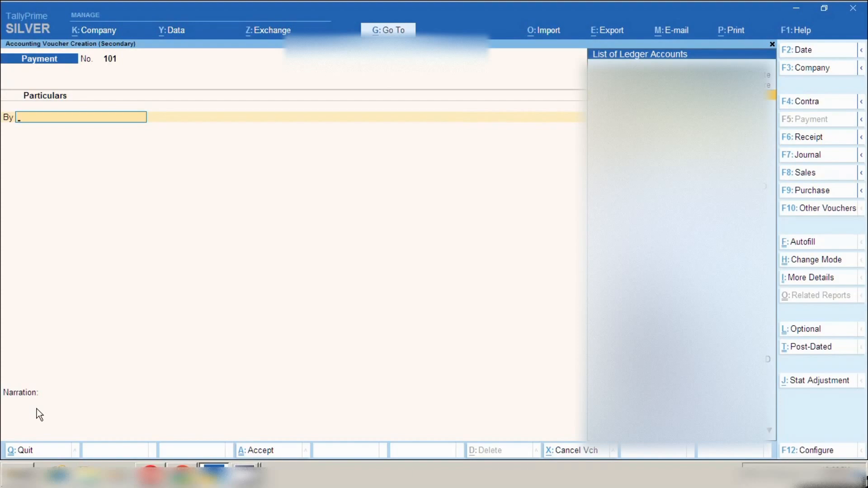
text(Sala)
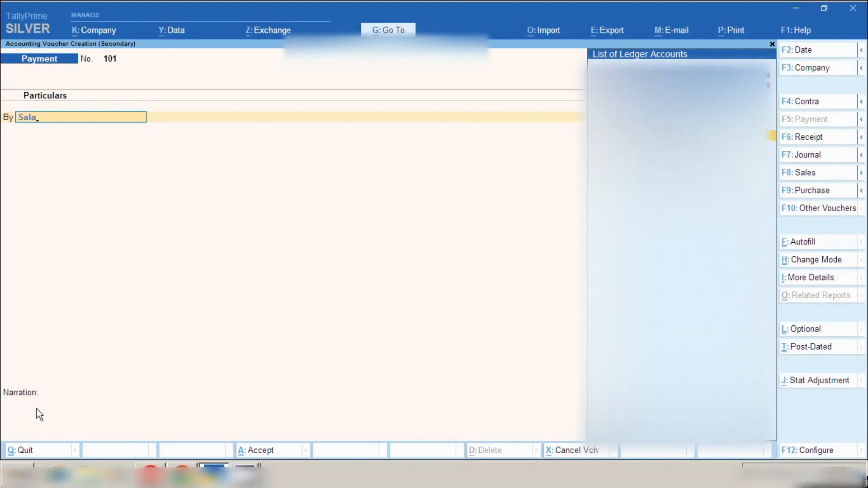
key(Down)
key(Down)
key(Down)
key(Return)
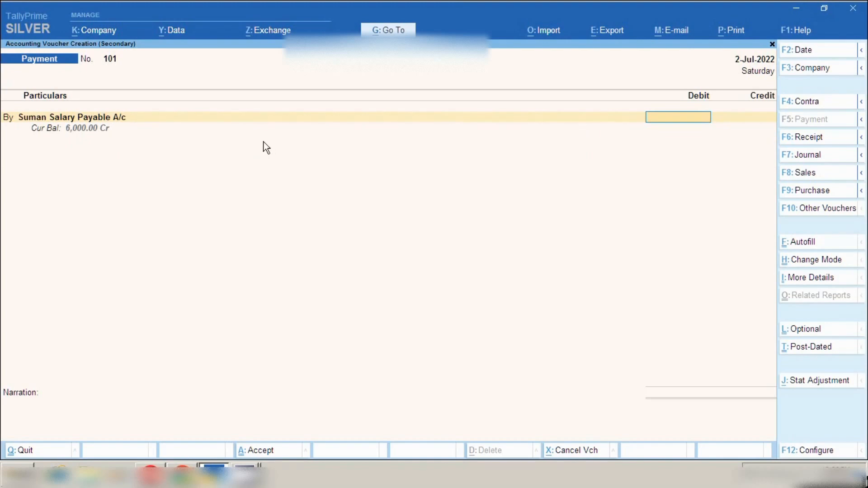
Debit 6,000 to the salary payable account, credit it to Union Bank of India, and accept the default cheque allocation
text(6000)
key(Return)
key(Return)
key(Return)
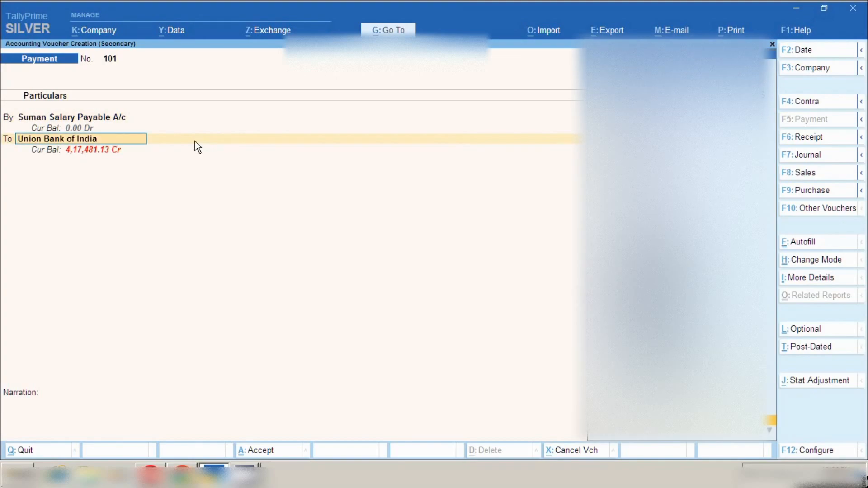
key(Return)
key(Return)
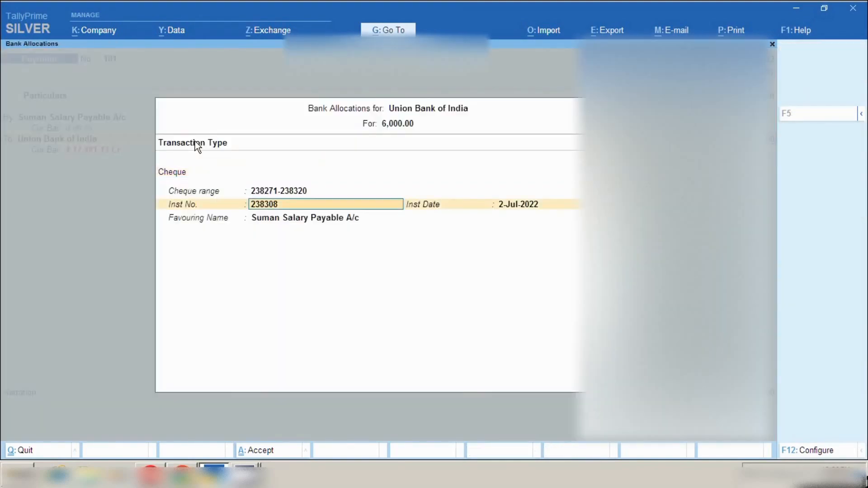
key(Return)
key(Return)
key(Return)
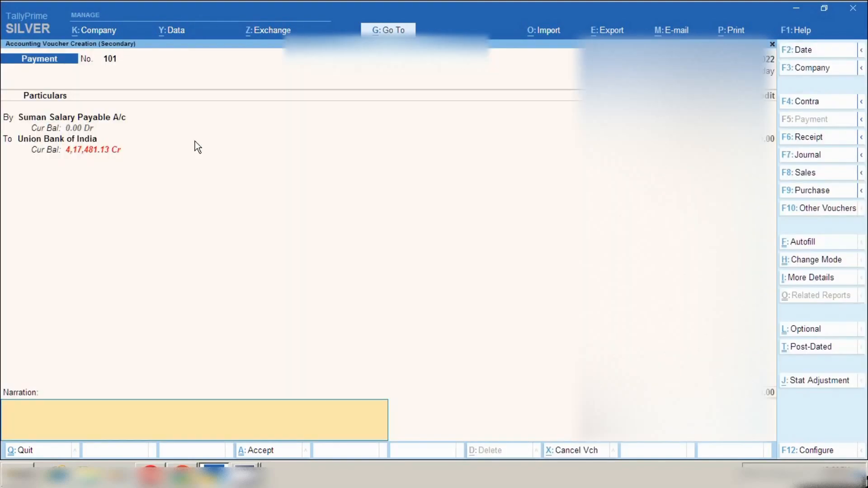
Enter the narration "salary paid for the month of june22" and save the payment voucher
text(sakr)
key(BackSpace)
key(BackSpace)
text(lary)
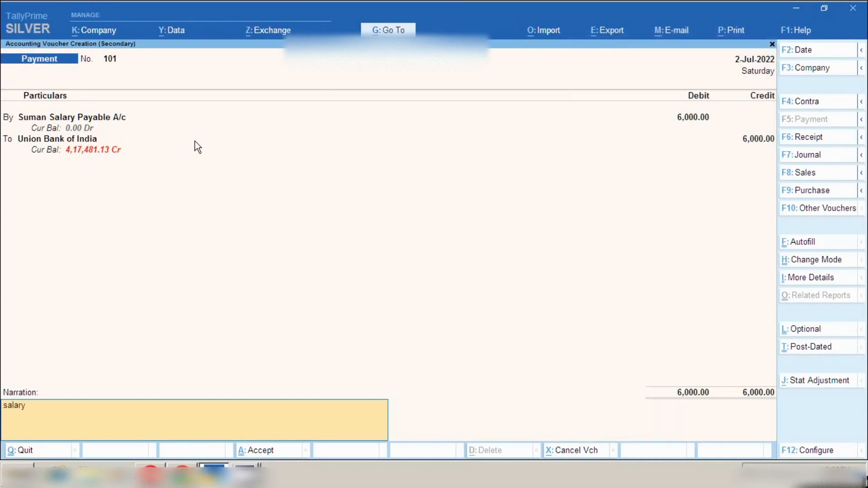
text( paid for the month of june22)
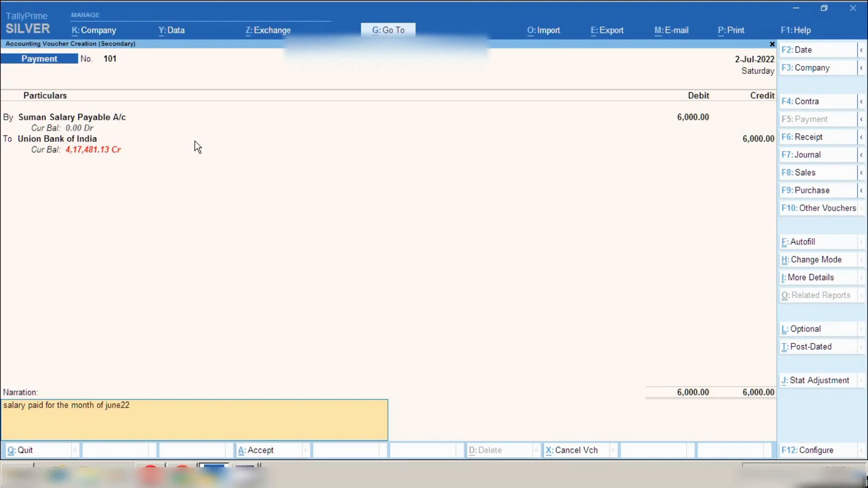
key(Return)
key(Return)
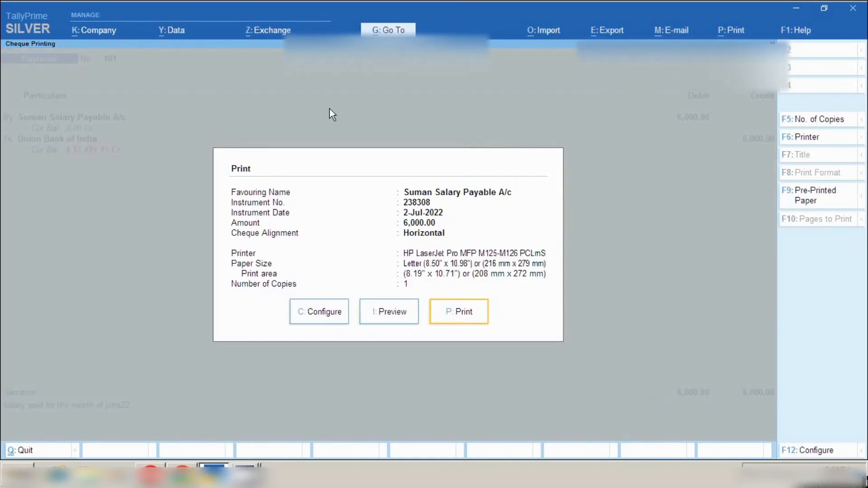
Open the Balance Sheet and drill through Current Assets and Loans & Advances (Asset) to the employee's salary advance ledger vouchers for June 2022
click(388, 30)
key(Return)
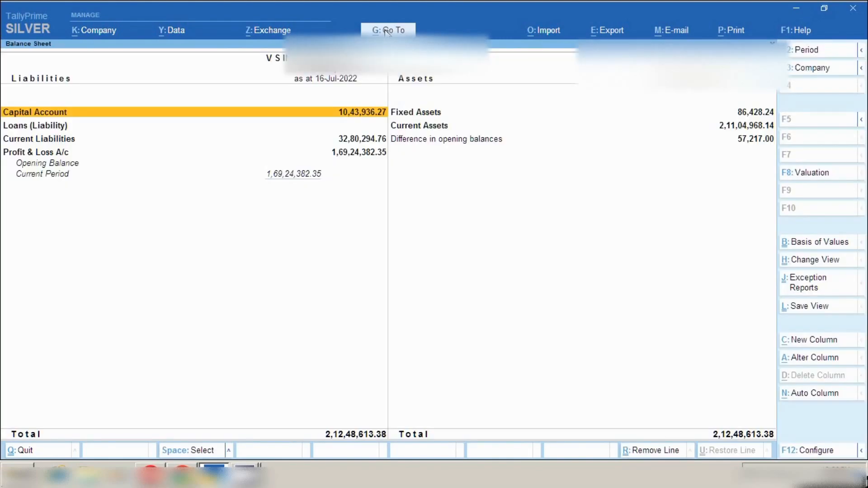
key(Right)
key(Down)
key(Return)
key(Down)
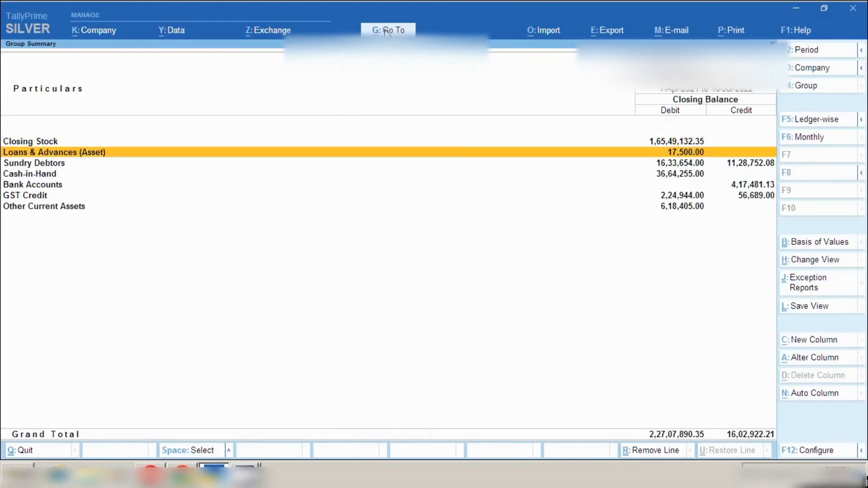
key(Return)
key(Return)
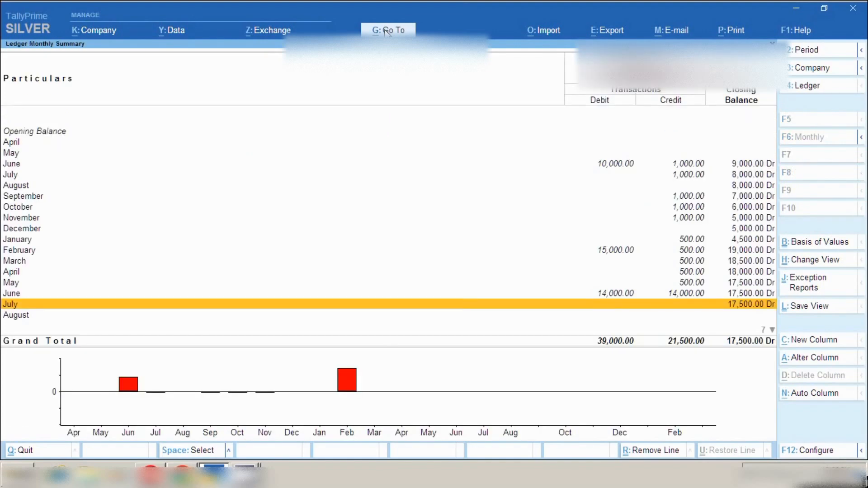
key(Up)
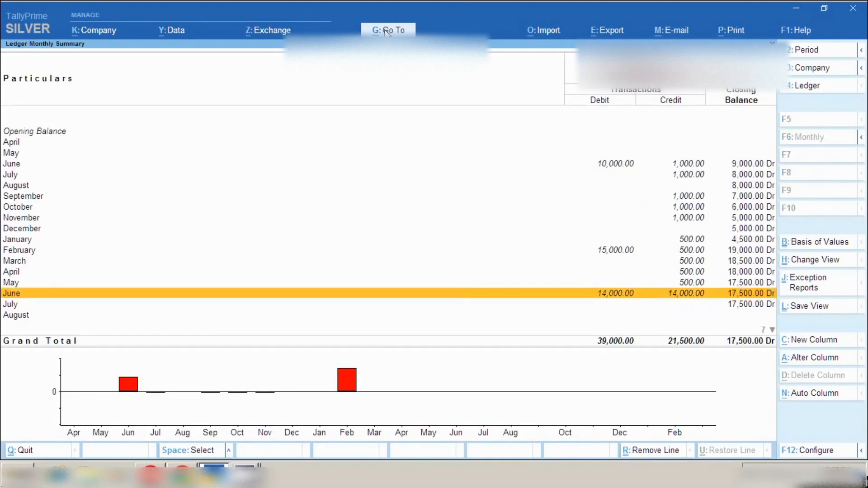
key(Return)
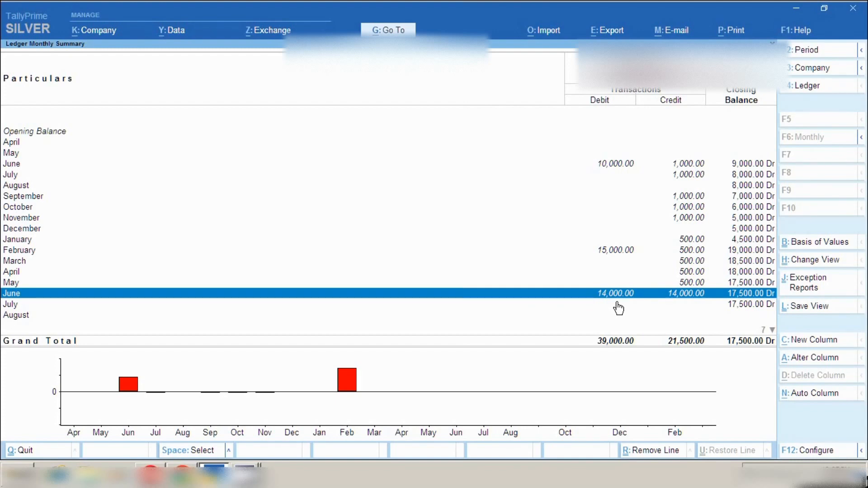
key(Return)
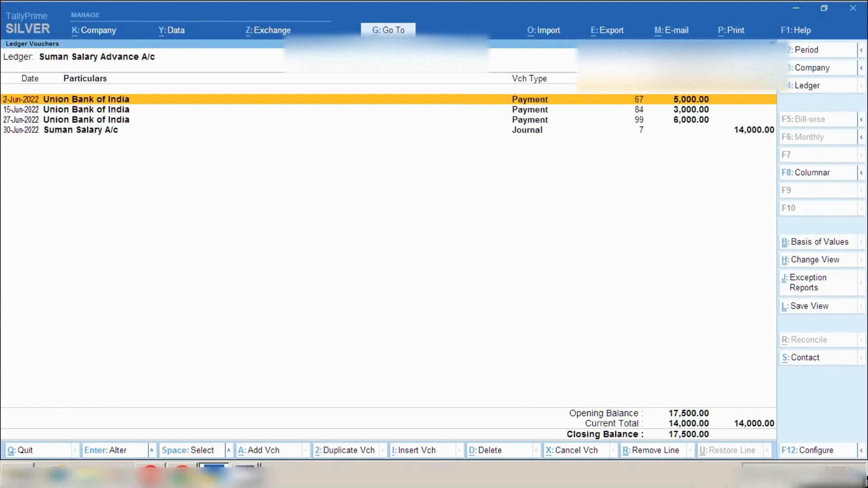
click(748, 476)
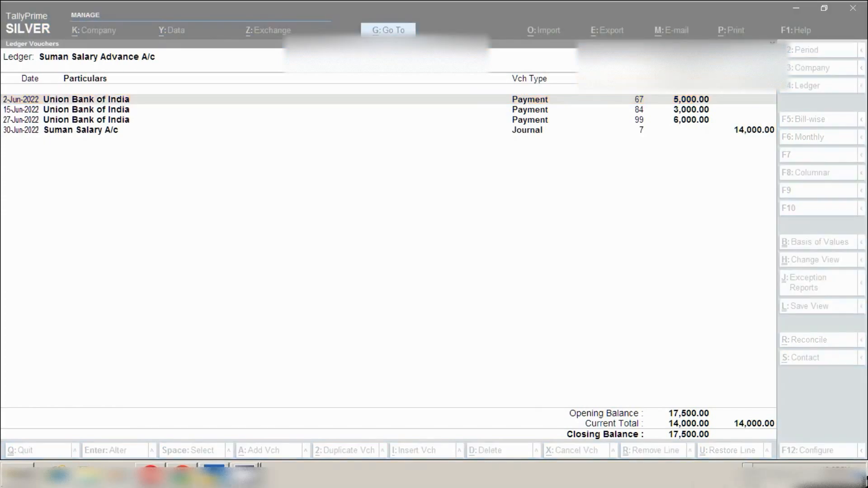
click(748, 475)
right_click(756, 420)
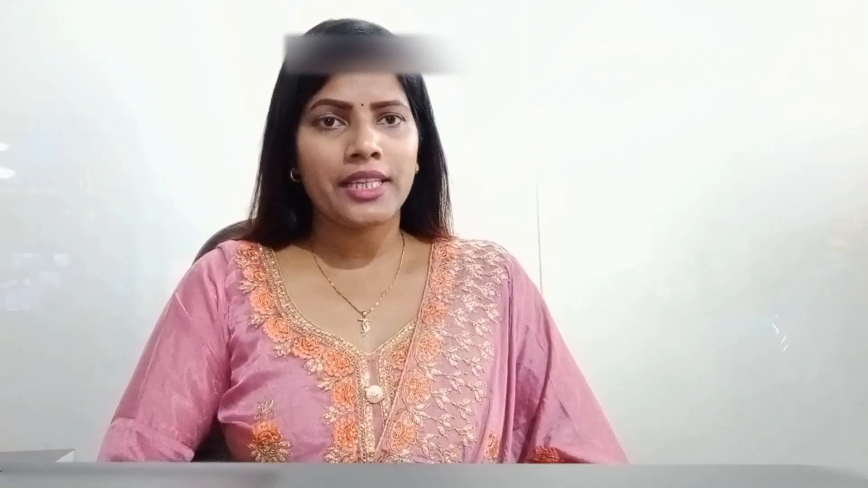